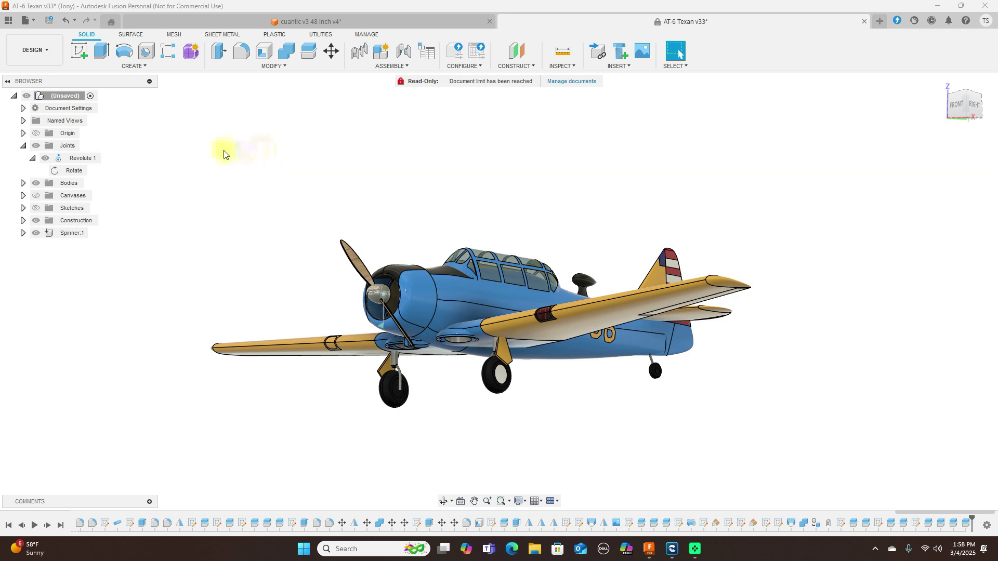
- Animate the Revolute 1 joint to preview the propeller's rotation, and stop the animation
right_click(90, 159)
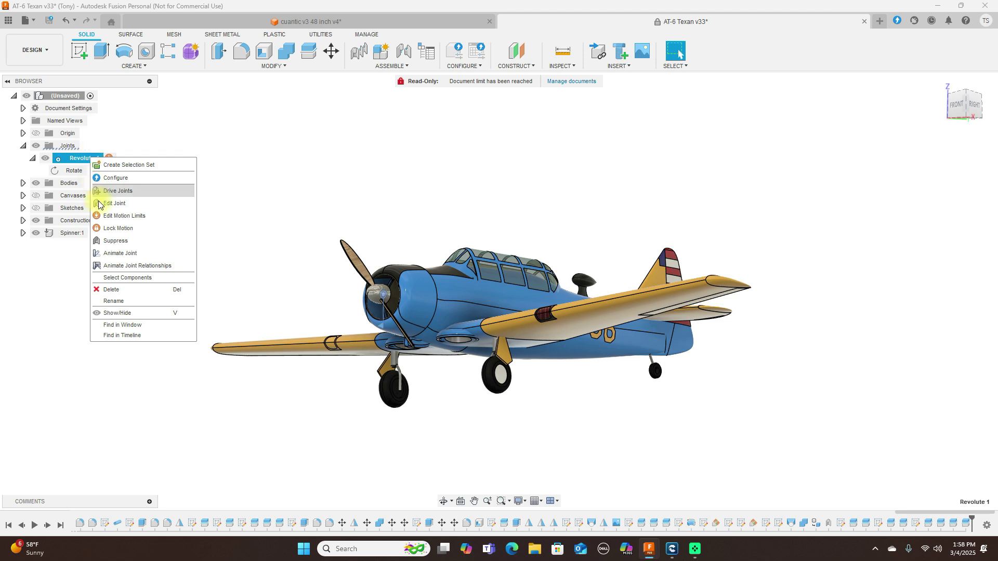
click(122, 253)
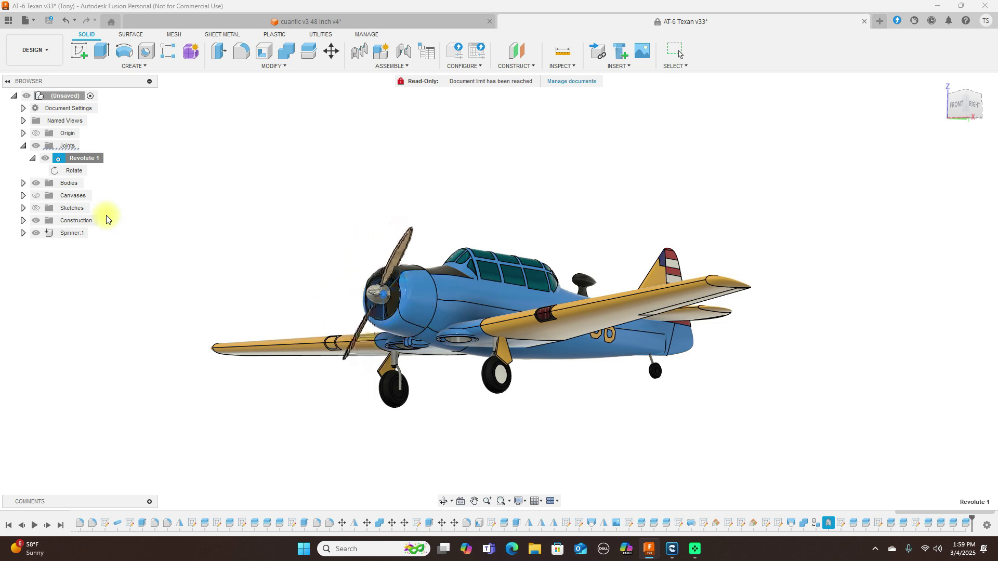
key(Escape)
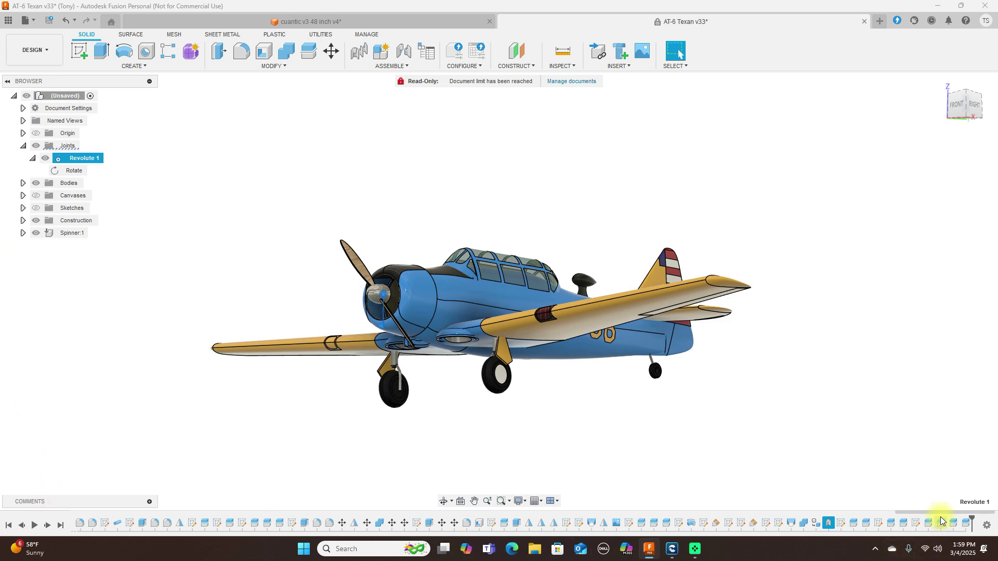
click(587, 472)
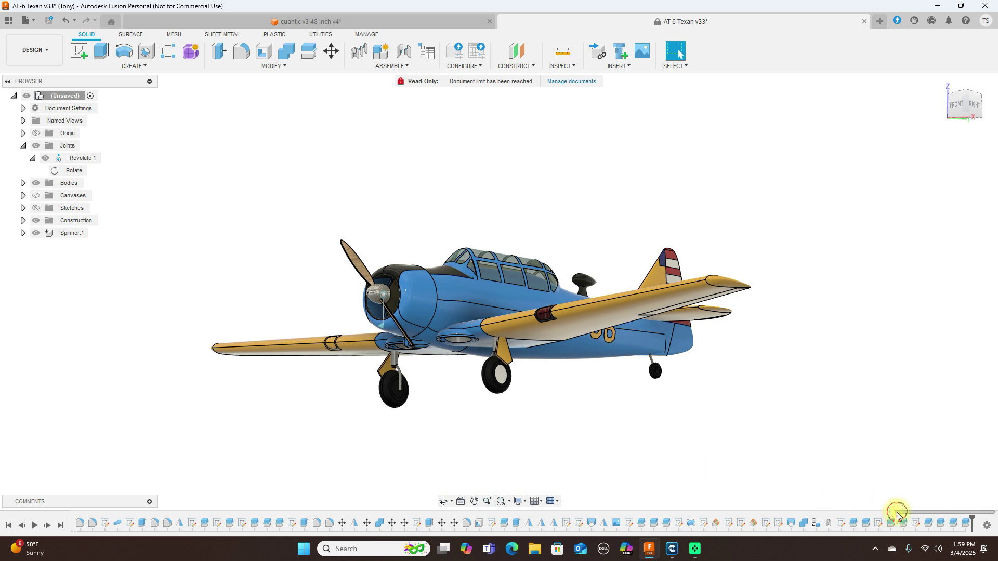
- Play back the aircraft's modelling history from the first feature in the timeline
drag(897, 514, 14, 507)
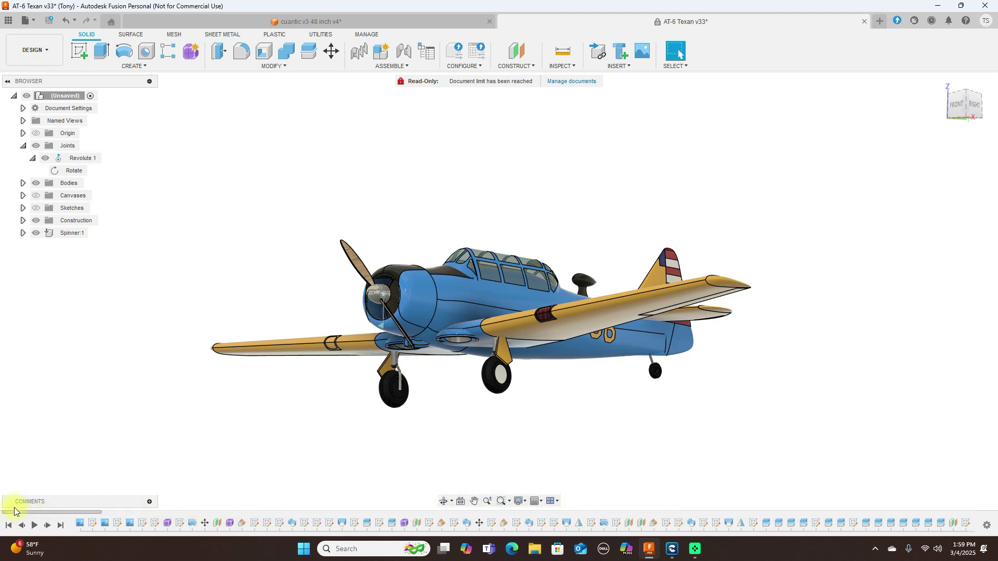
click(34, 526)
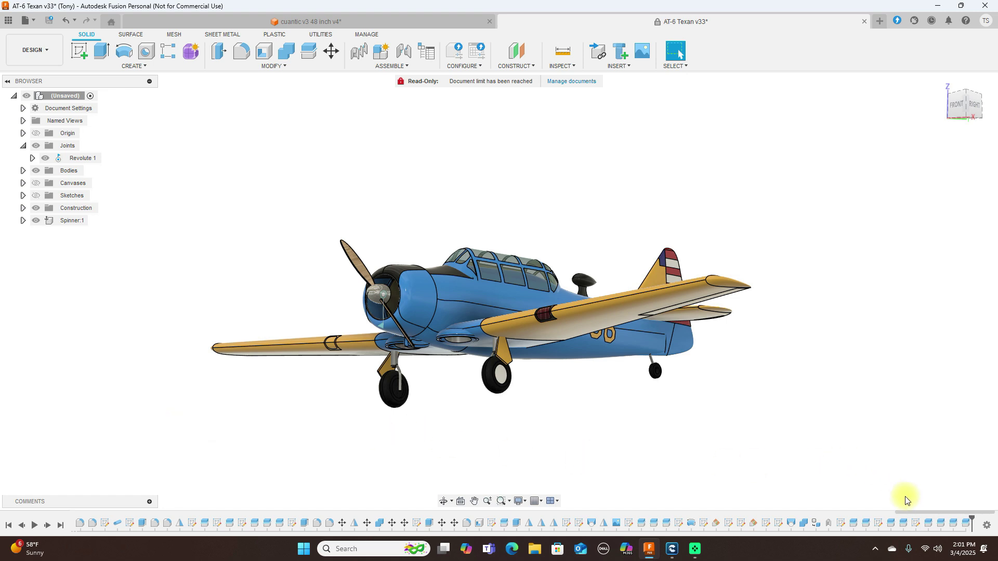
- Show the canvases and hide the bodies, viewing the reference images straight from the right side
drag(911, 512, 209, 504)
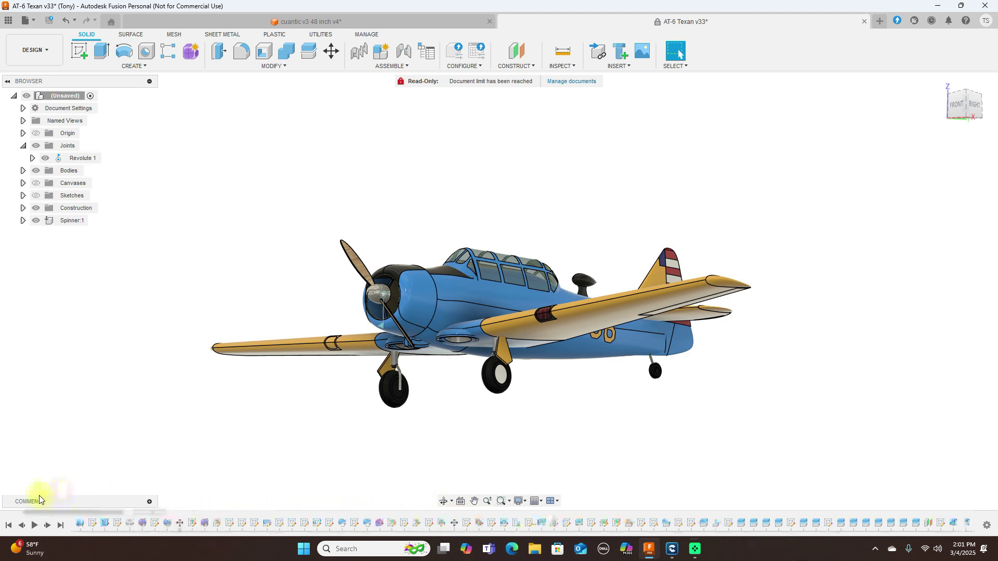
drag(39, 500, 5, 503)
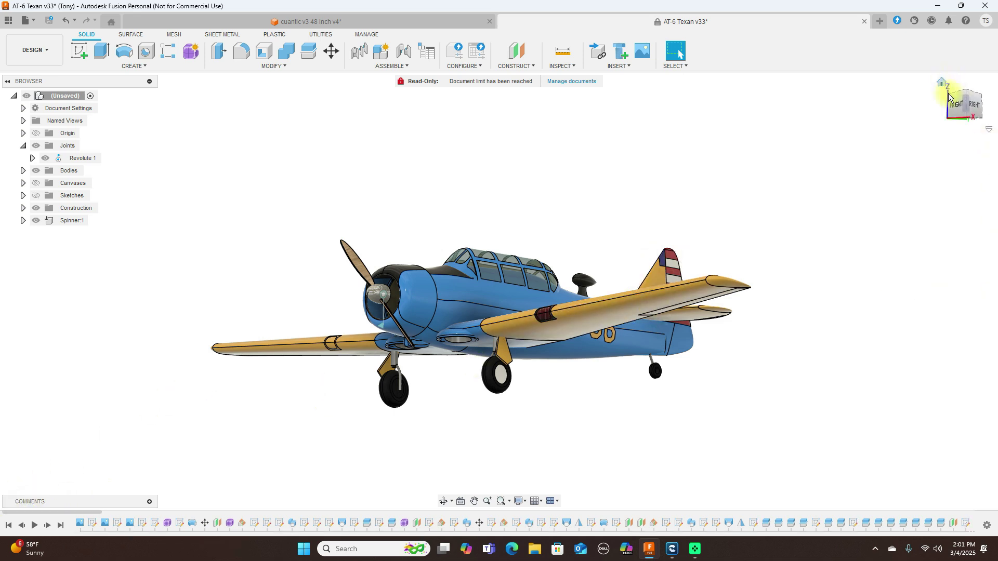
click(968, 110)
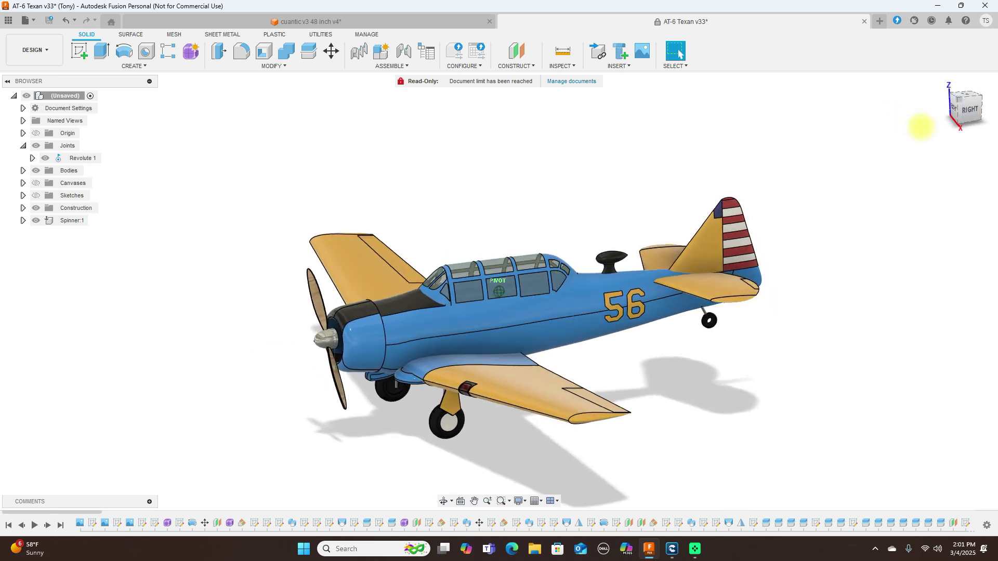
click(84, 522)
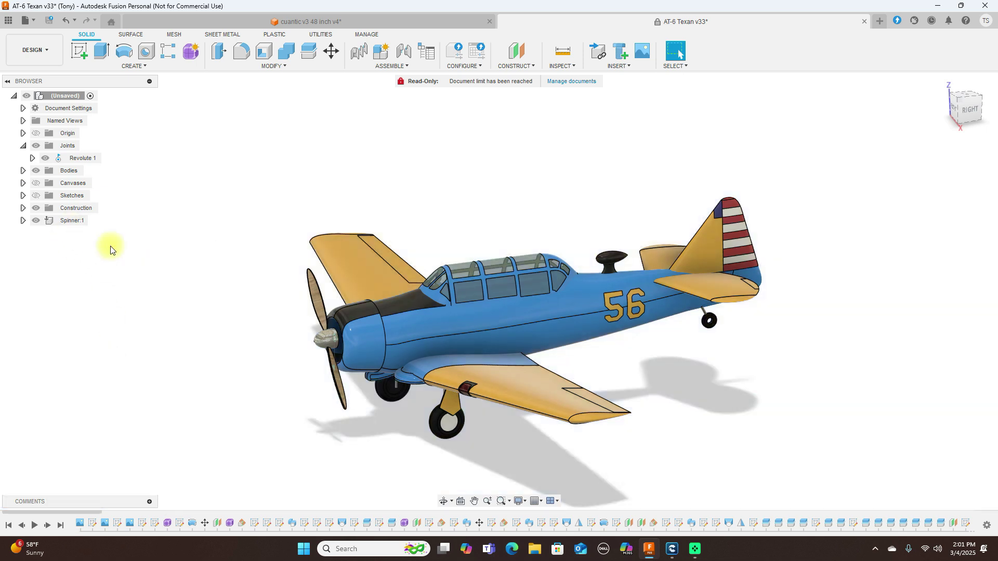
click(36, 183)
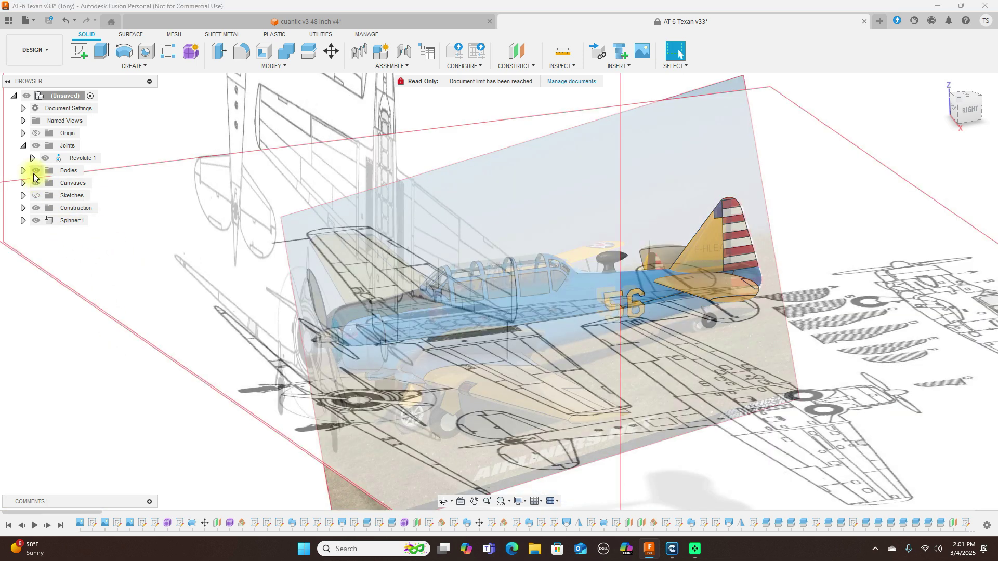
click(34, 171)
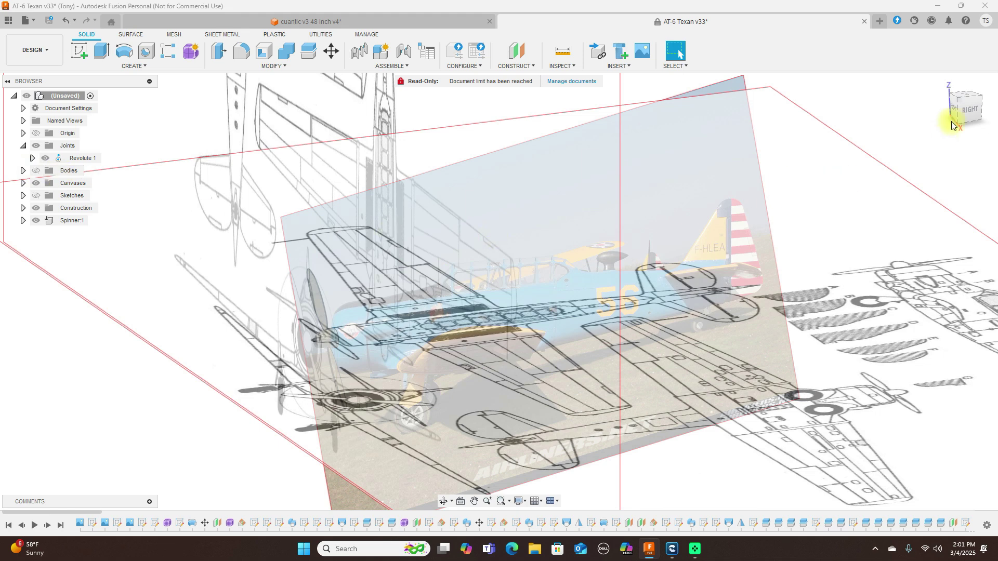
click(968, 108)
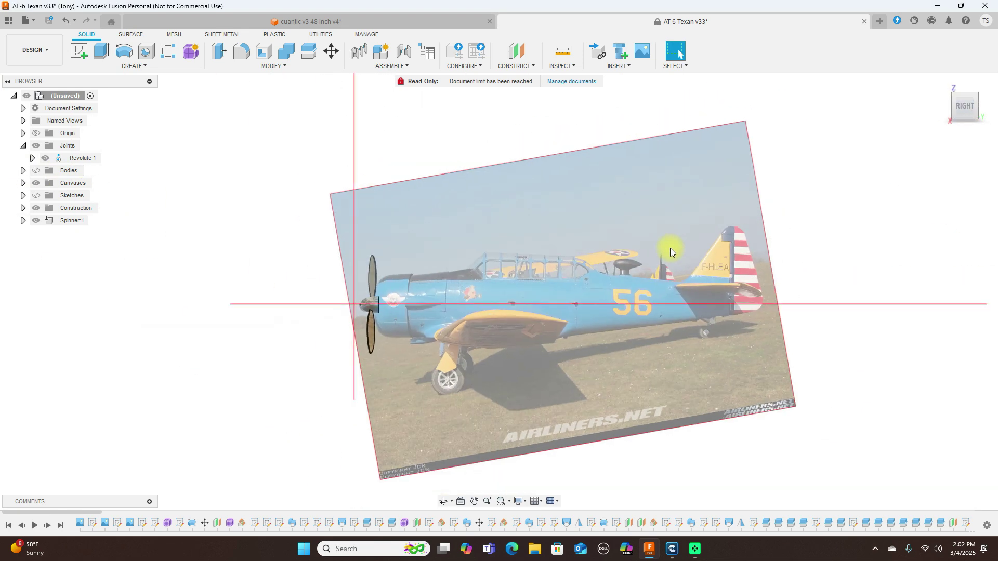
- Hide the 2798135 photo canvas and the Spinner component
click(23, 183)
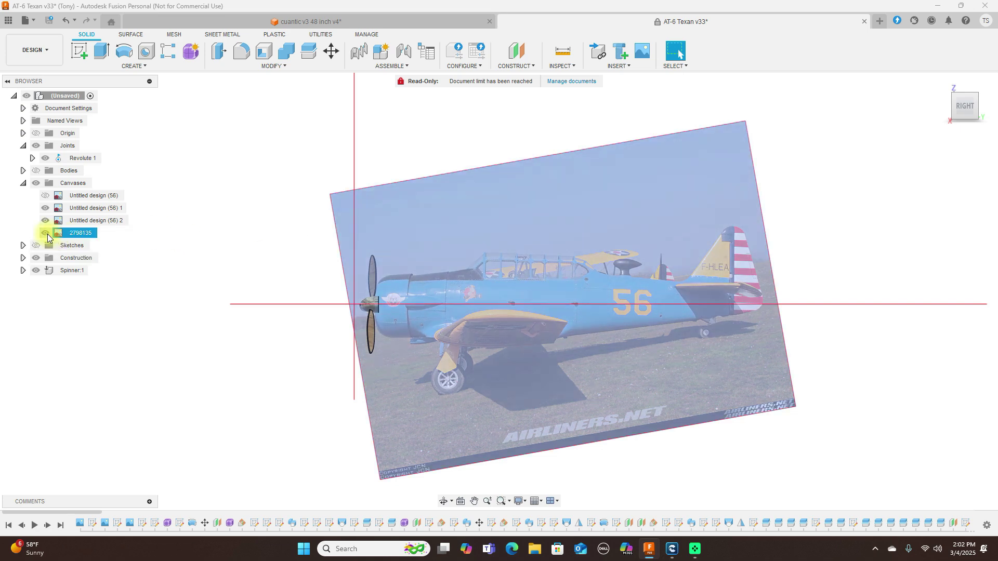
click(47, 233)
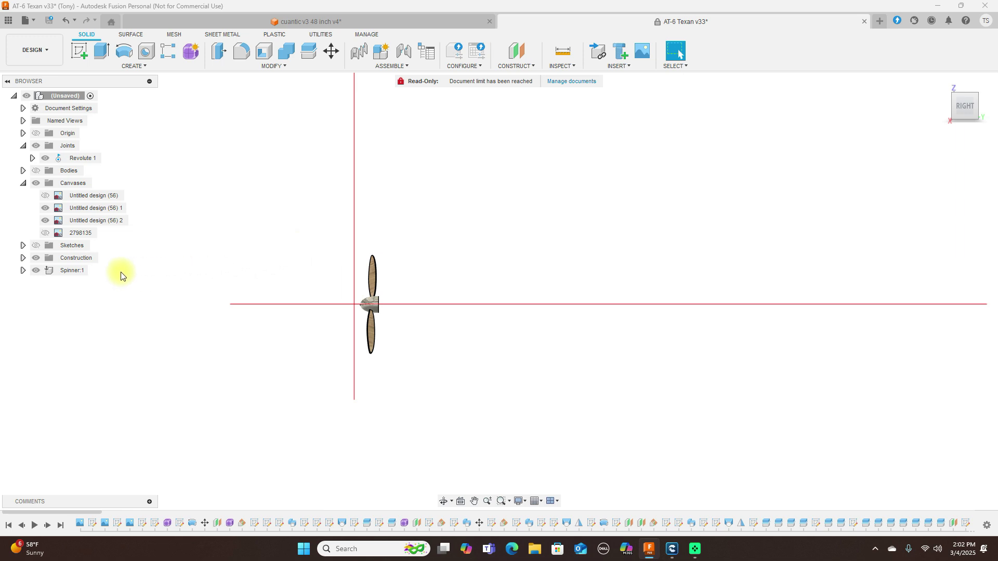
click(36, 270)
click(34, 271)
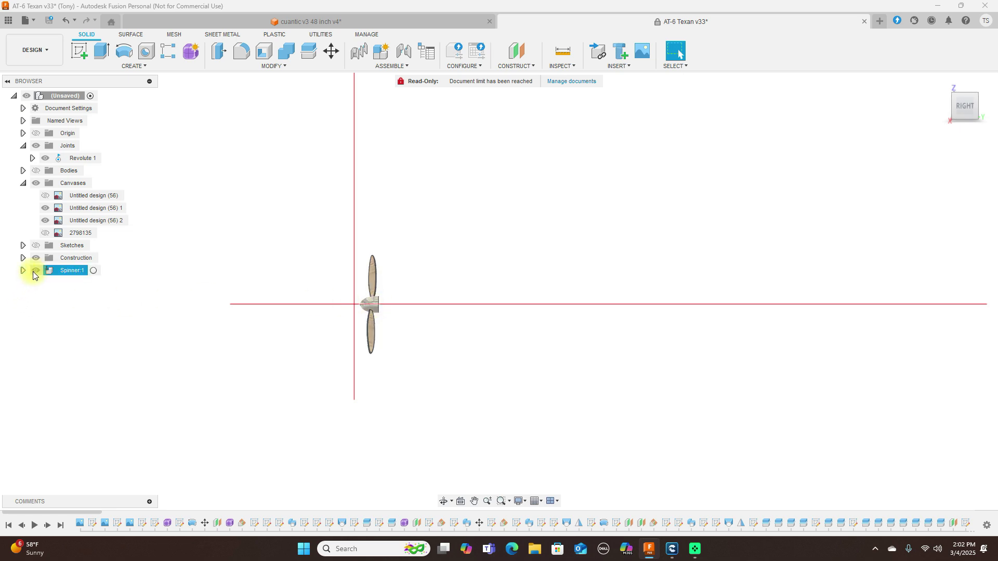
click(34, 270)
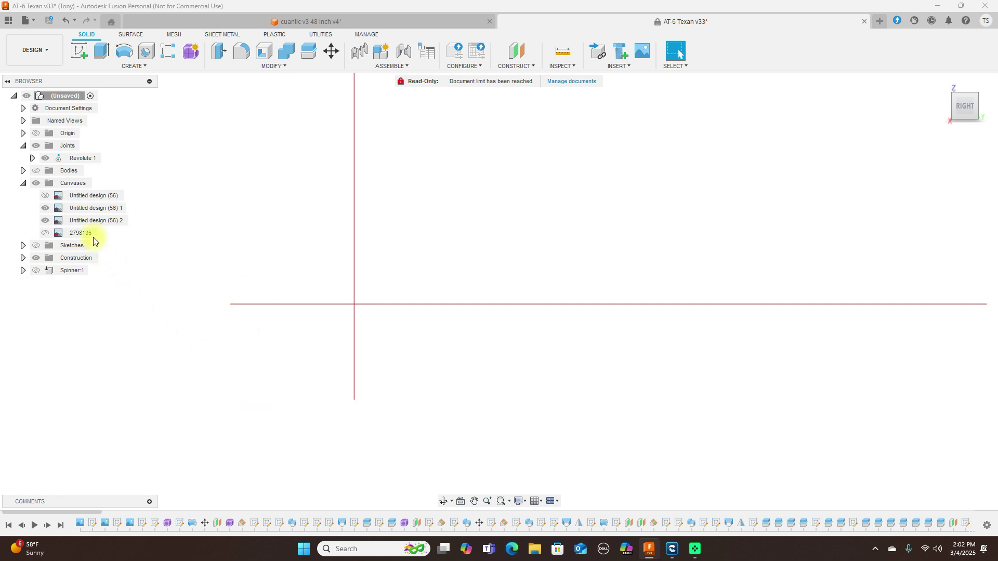
- Show the Untitled design (56) blueprint canvas and examine its side profile, fuselage cross-sections and wing plan views
click(45, 196)
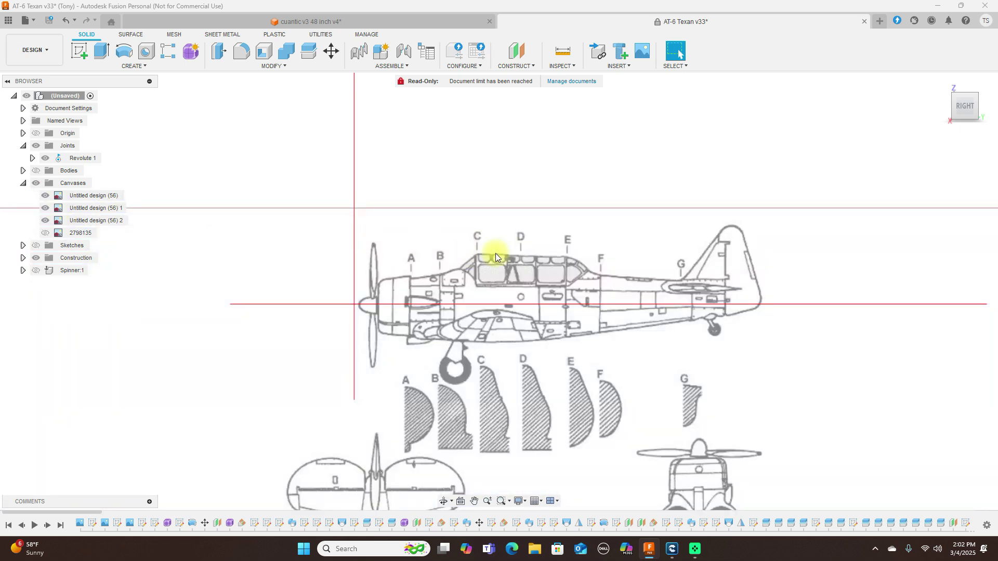
scroll(725, 318, up, 3)
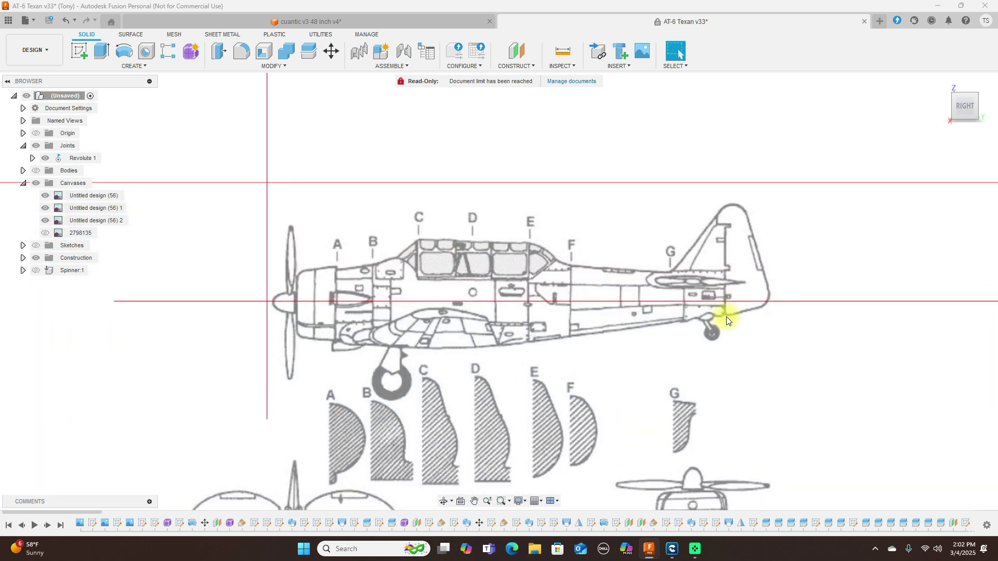
middle_drag(724, 312, 753, 264)
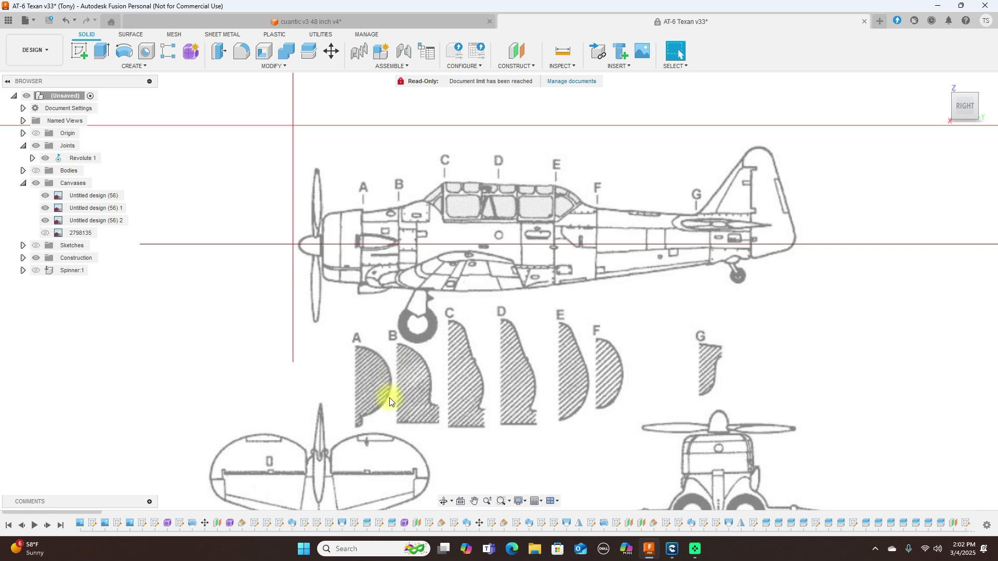
scroll(617, 357, down, 3)
middle_drag(630, 356, 392, 348)
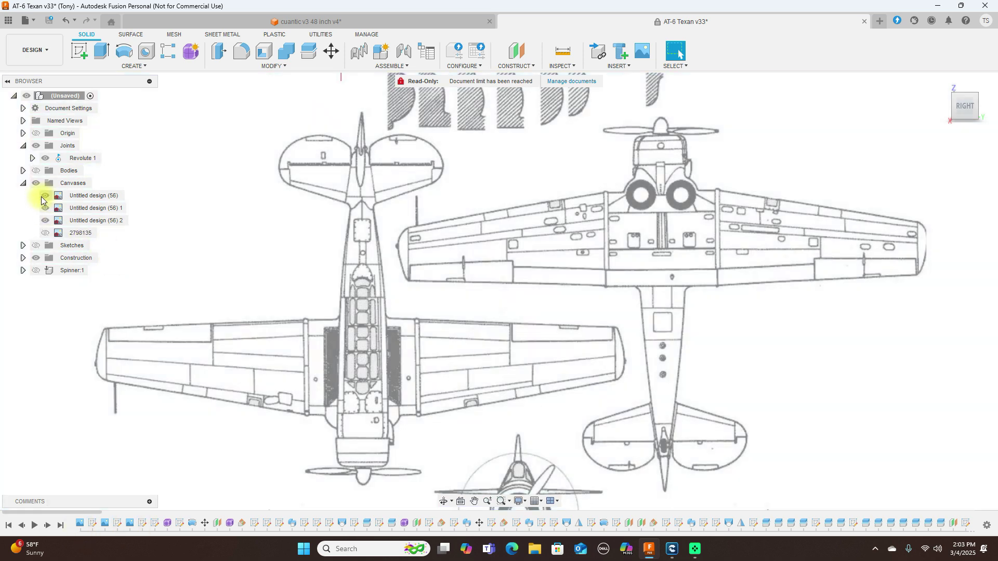
click(45, 196)
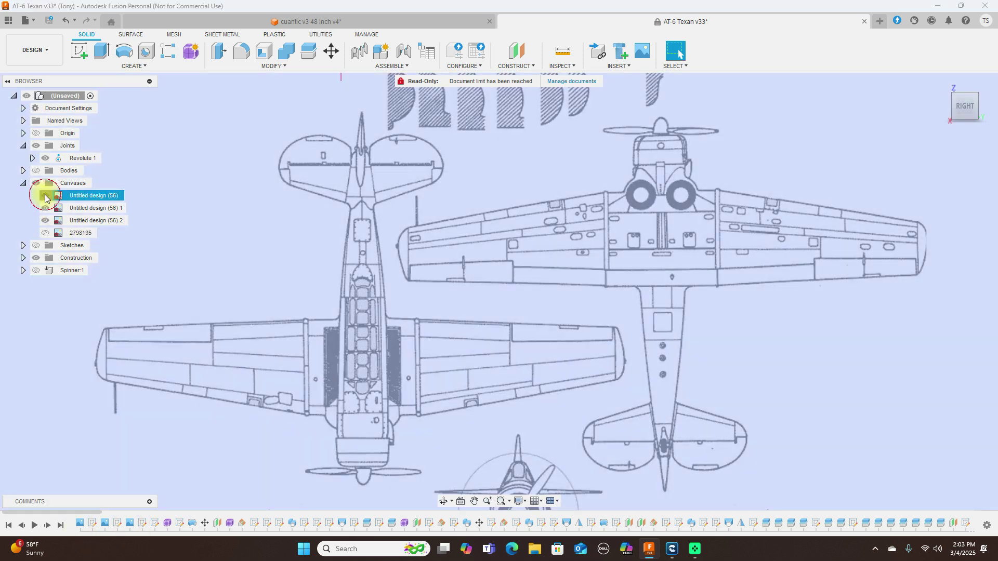
click(45, 196)
- Show the origin and examine its position relative to the spinner in the side-view blueprint
scroll(675, 196, down, 5)
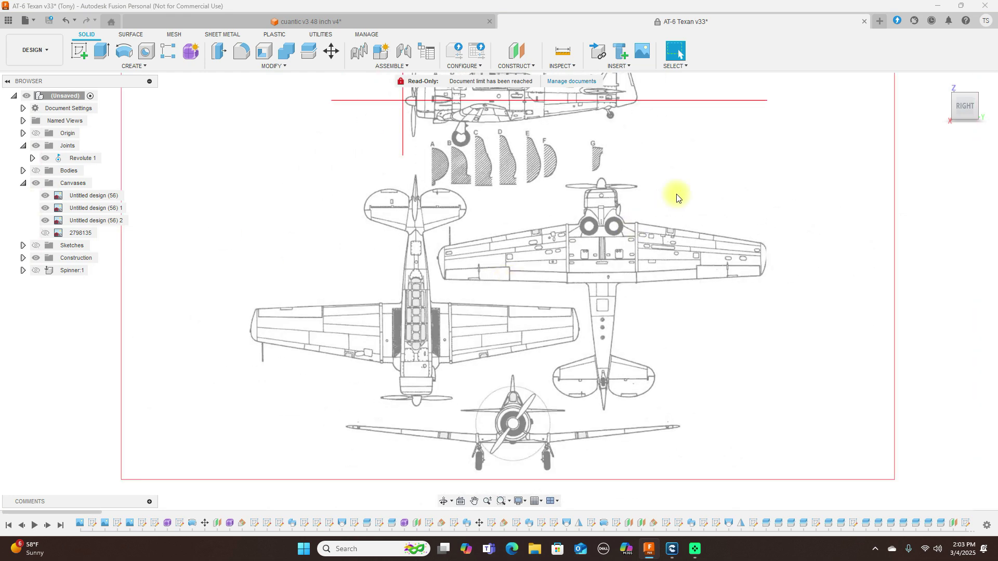
scroll(675, 312, up, 5)
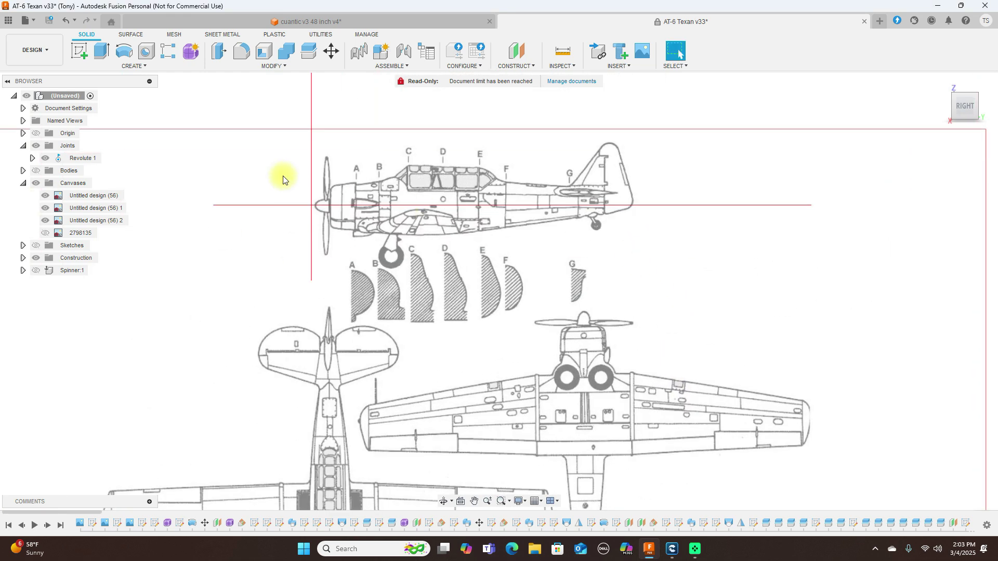
scroll(497, 226, up, 4)
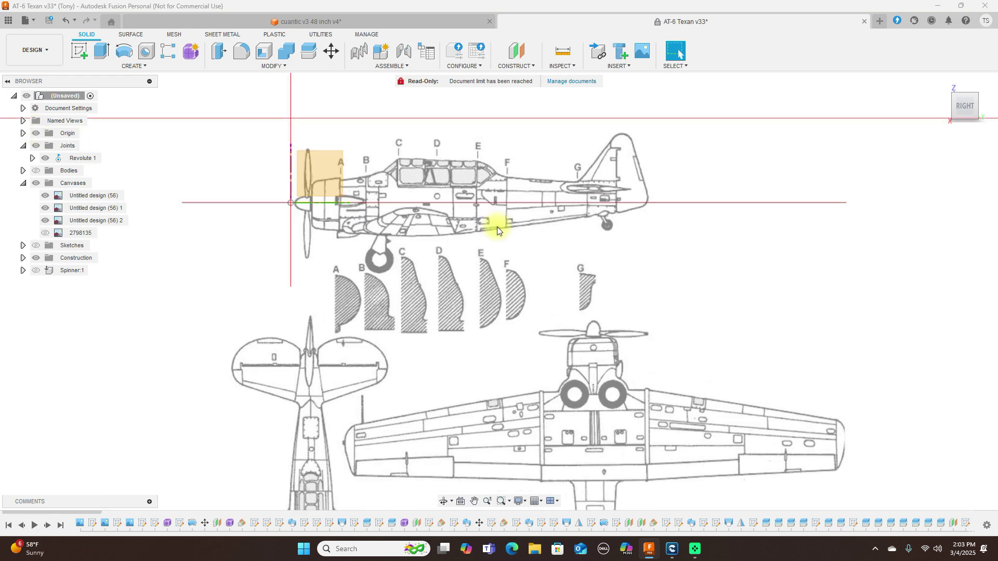
scroll(423, 227, up, 3)
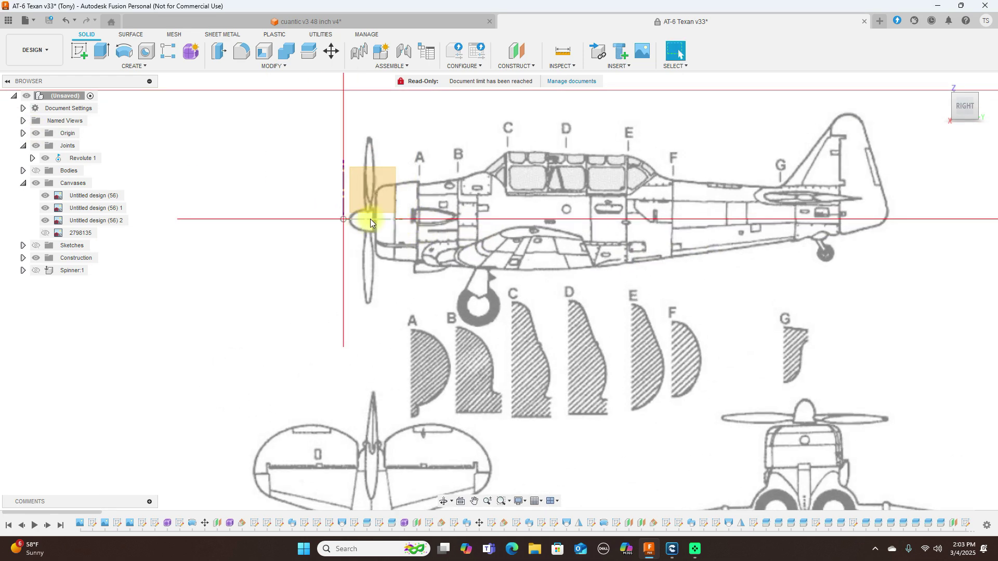
scroll(523, 306, down, 2)
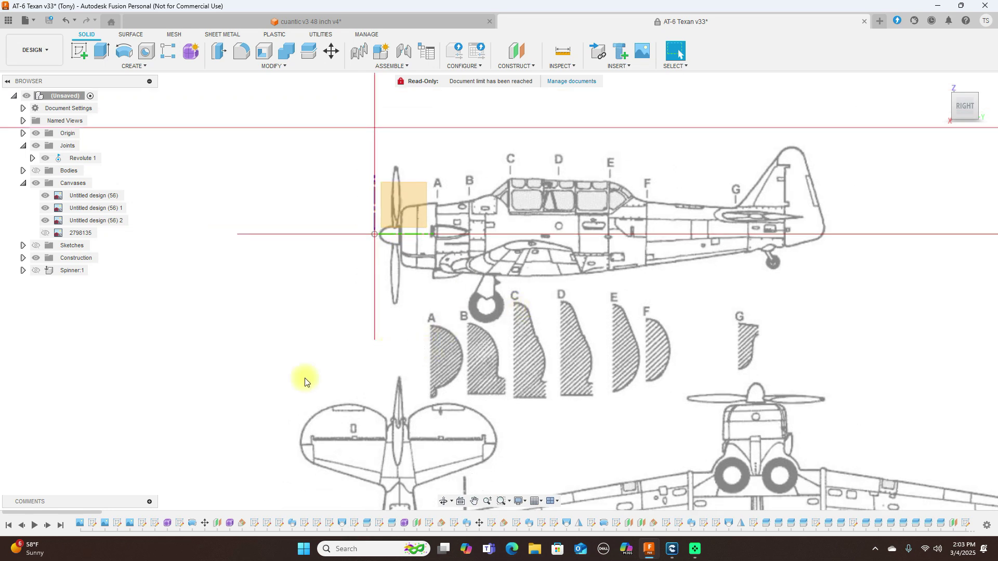
- Check the origin's alignment on the front-view blueprint, and return to the right-side view
mouse_move(962, 88)
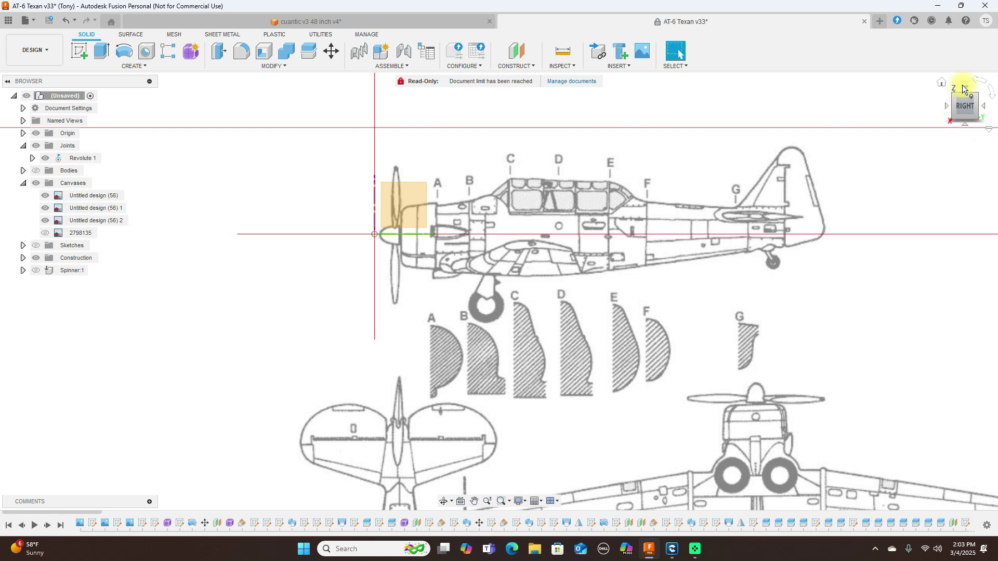
click(964, 87)
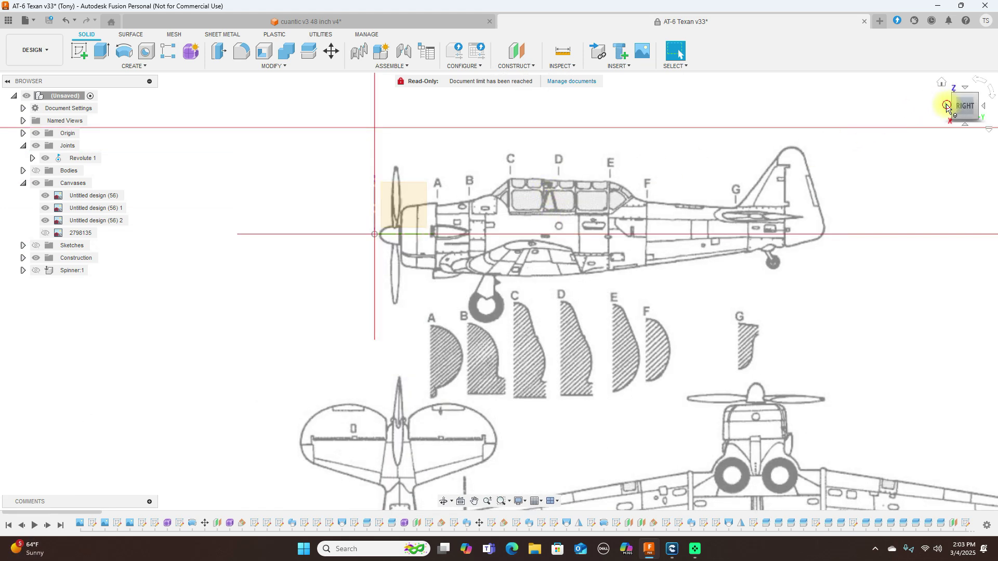
click(949, 105)
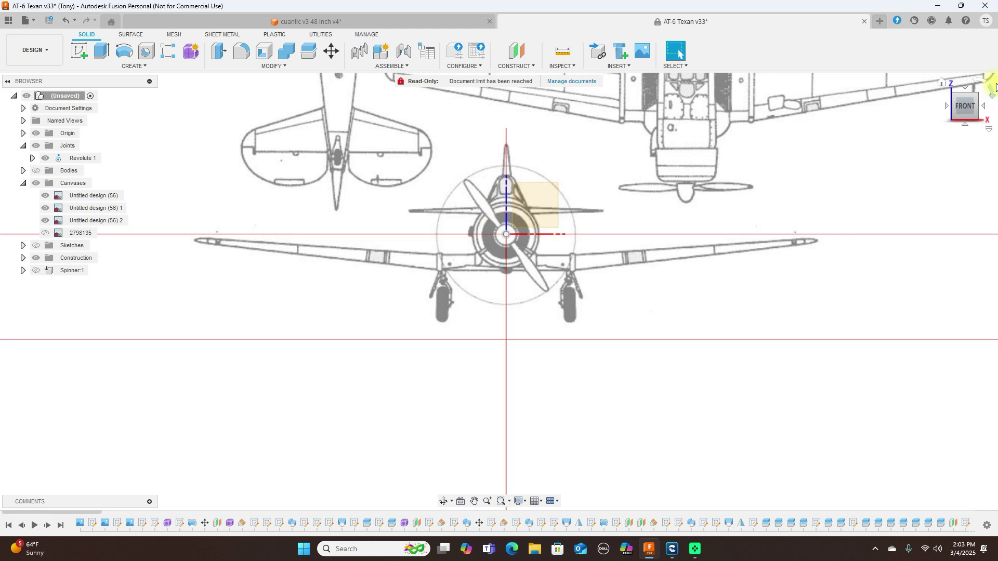
click(985, 102)
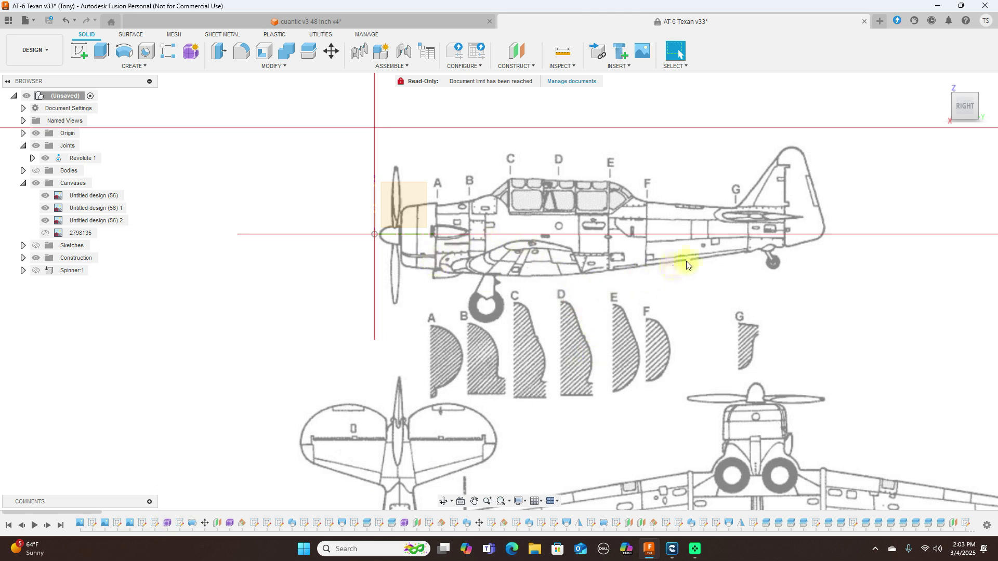
- Show the aircraft's bodies over the blueprints and look through the full list of bodies in the browser
click(36, 172)
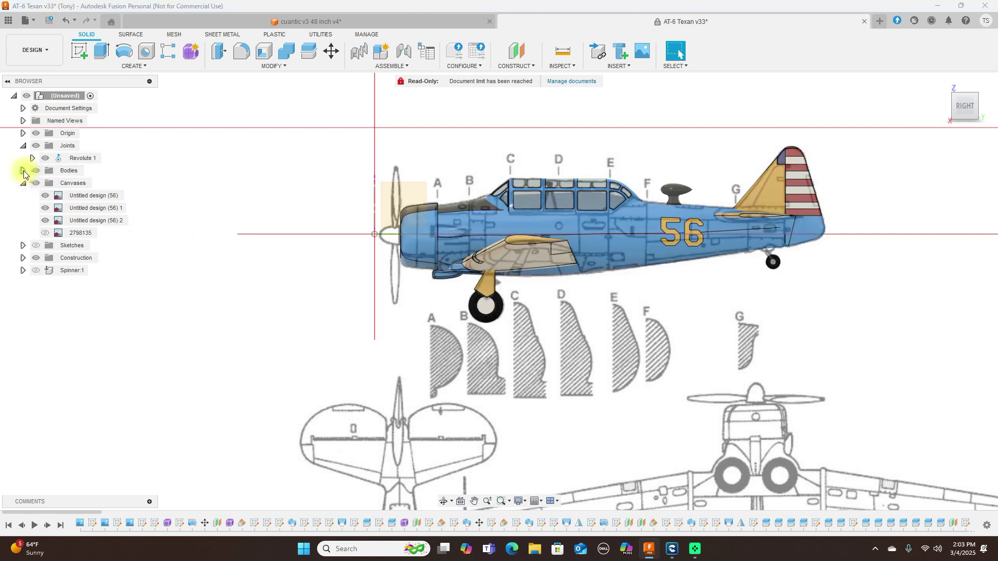
click(23, 170)
scroll(79, 258, up, 3)
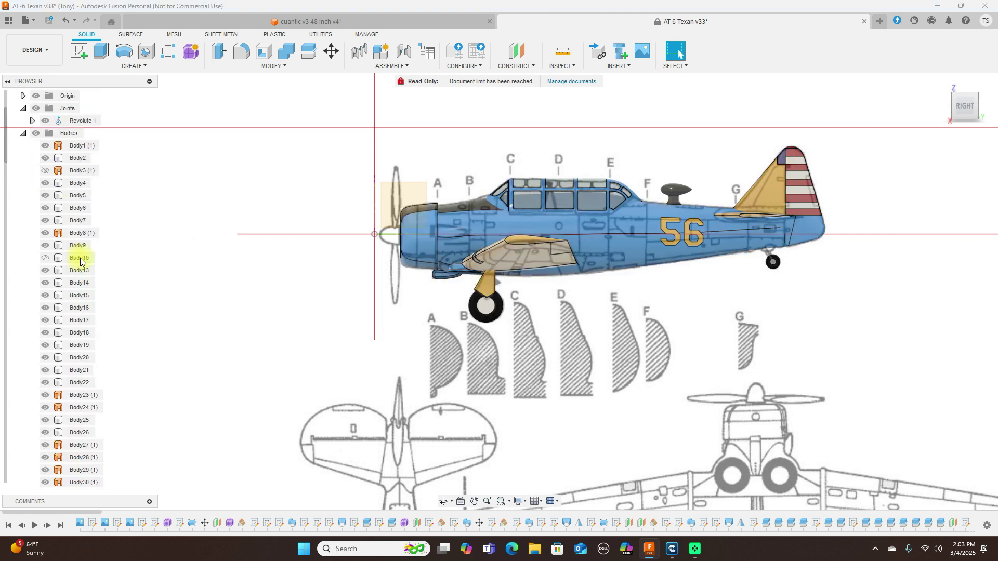
scroll(81, 260, down, 10)
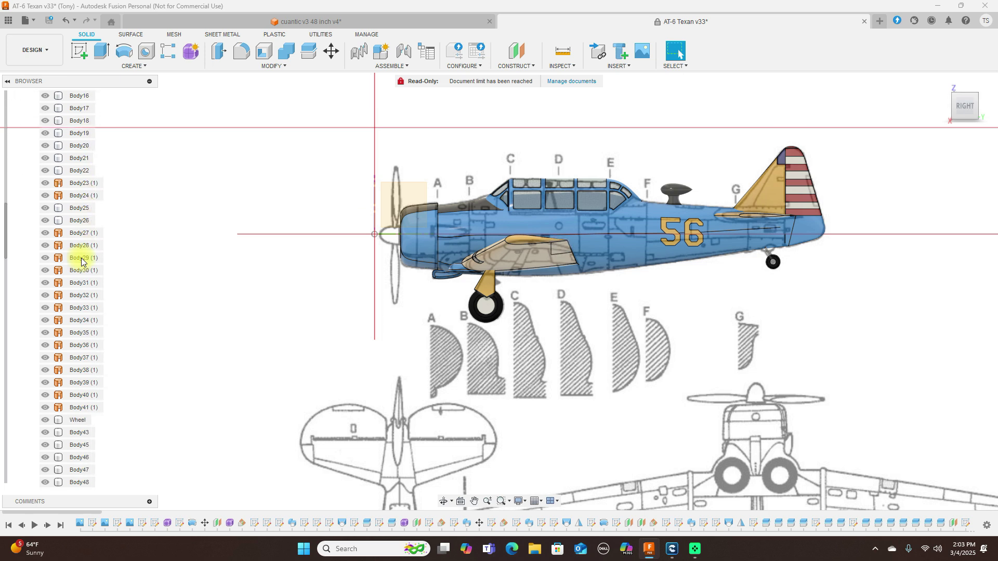
scroll(81, 260, down, 11)
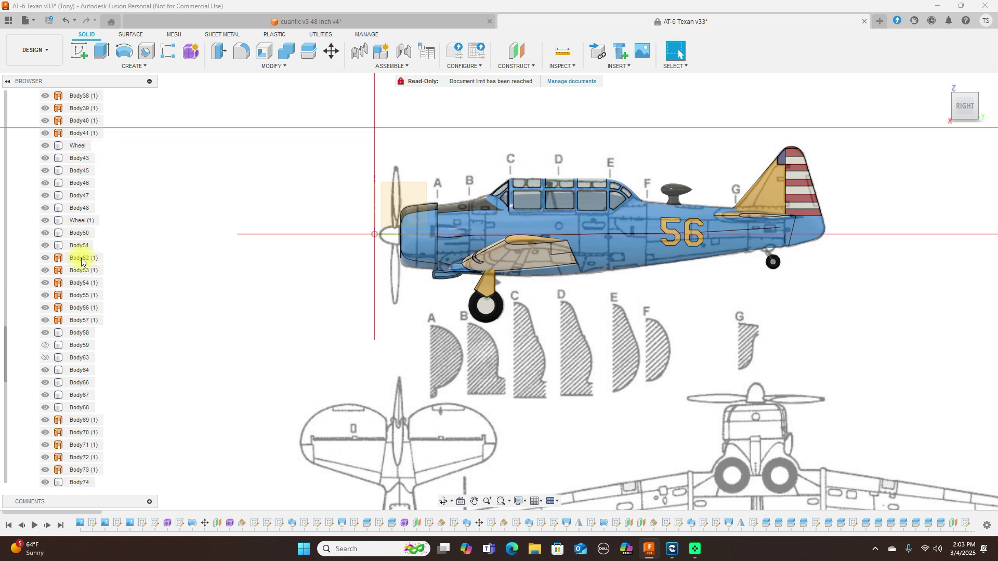
scroll(81, 260, down, 9)
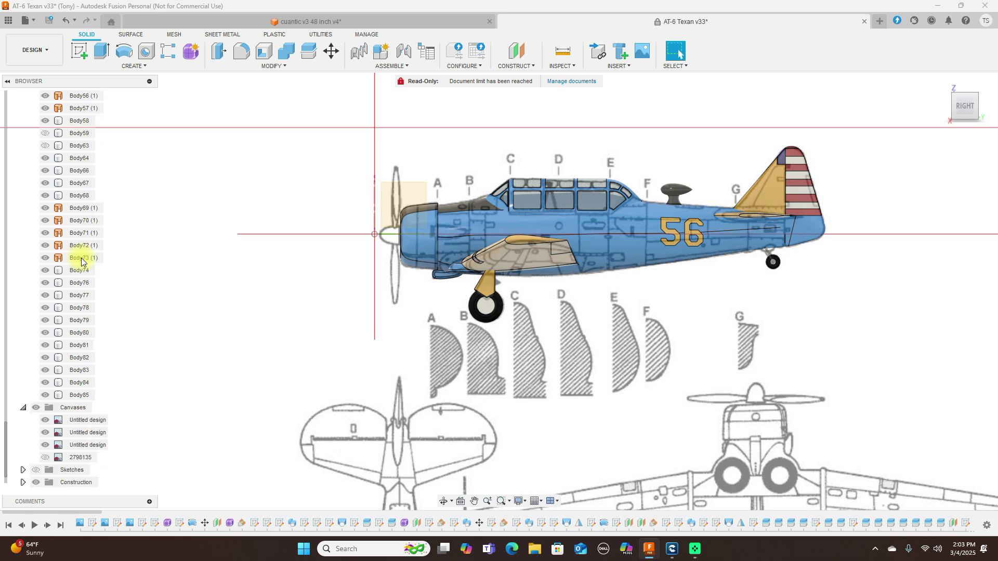
scroll(82, 260, up, 17)
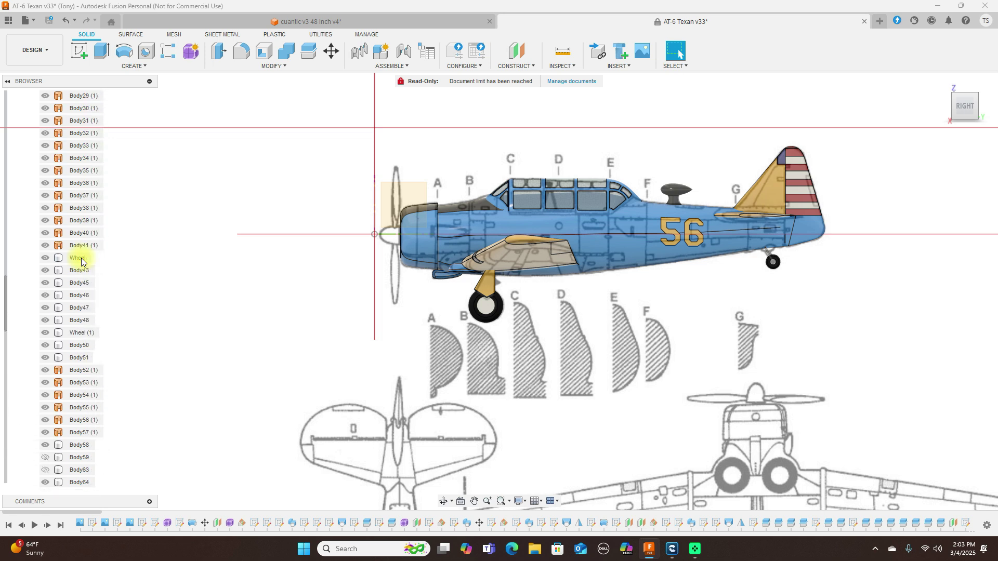
scroll(103, 259, up, 12)
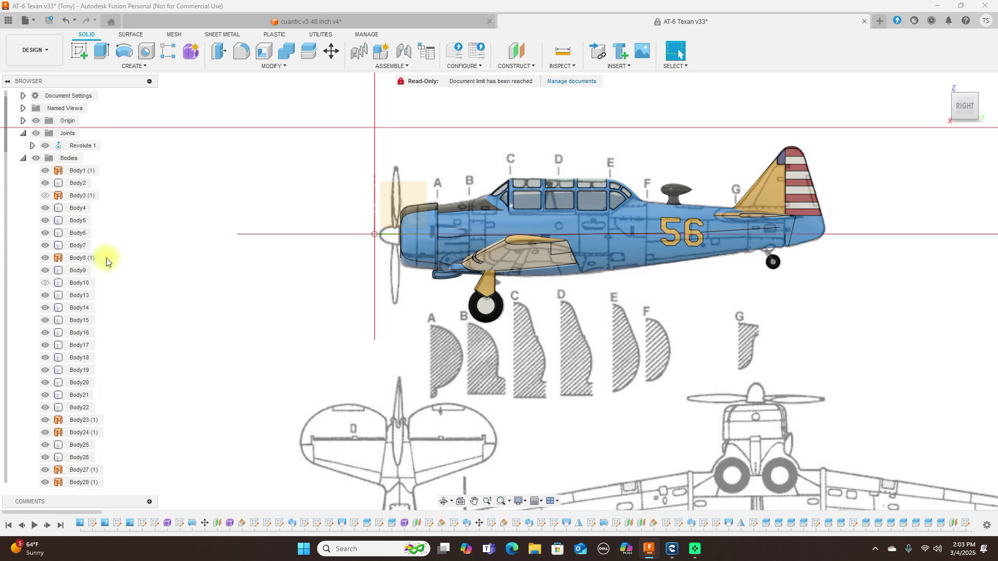
click(23, 163)
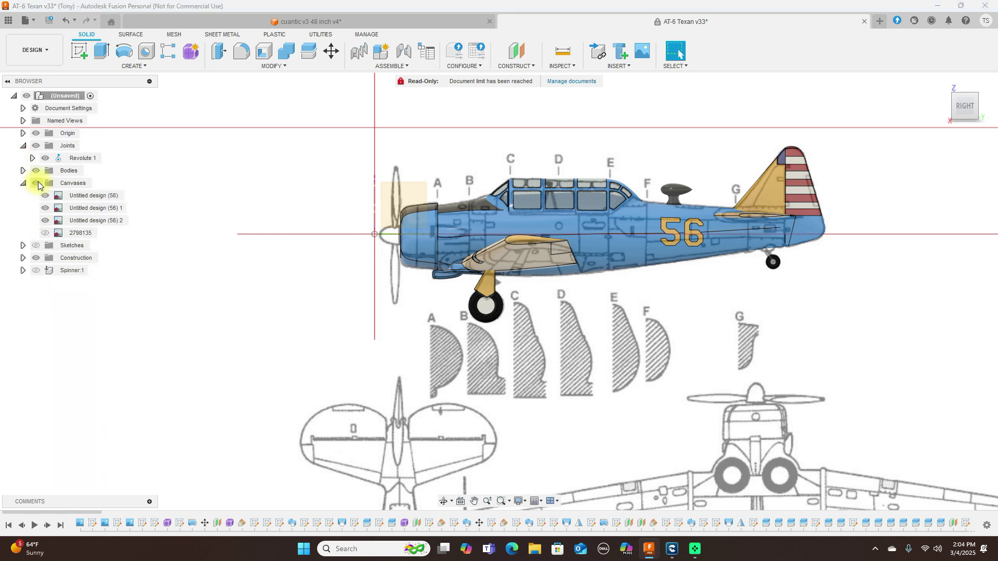
- Hide all blueprint canvases and show the Spinner component on the aircraft
click(36, 183)
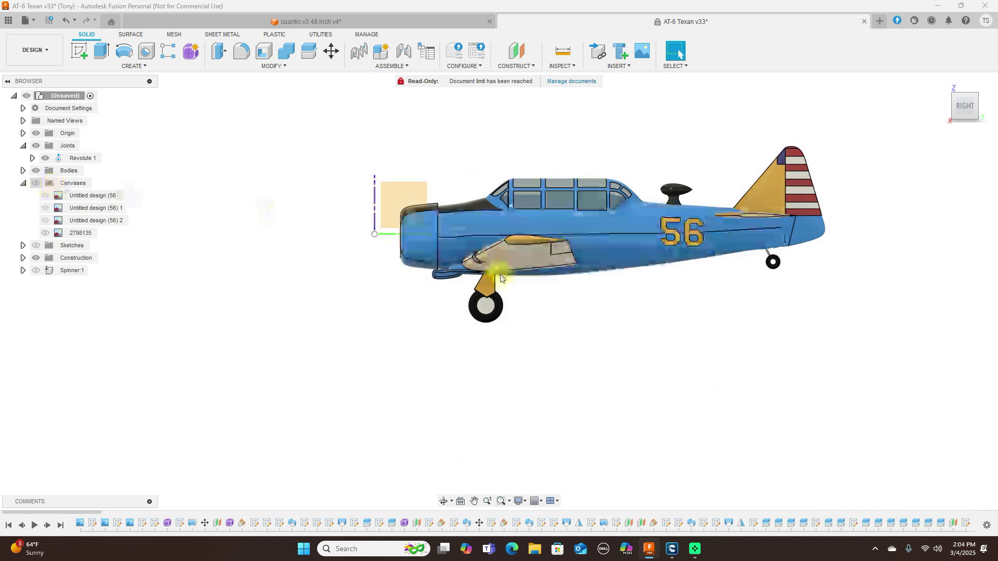
scroll(502, 270, up, 2)
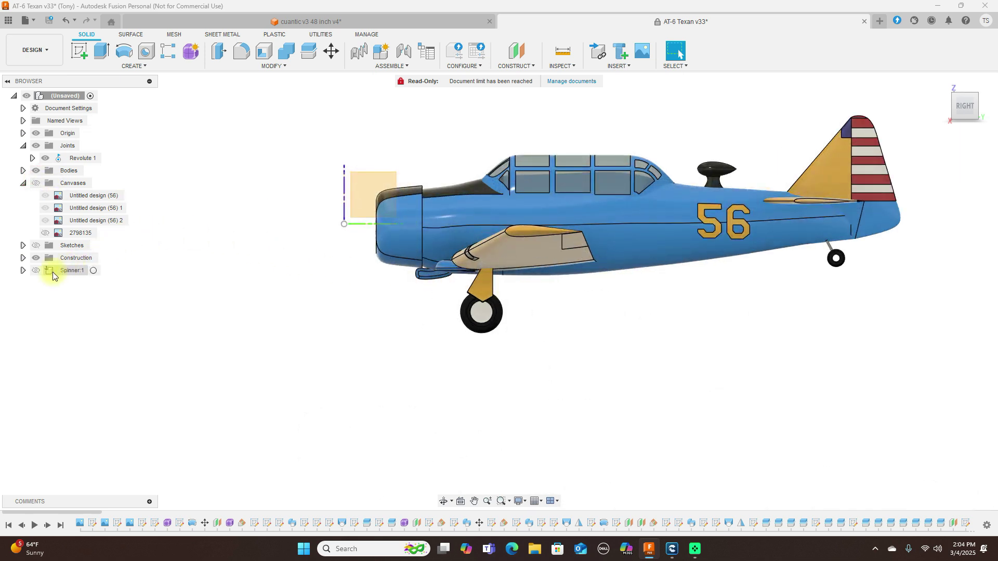
click(36, 271)
click(37, 272)
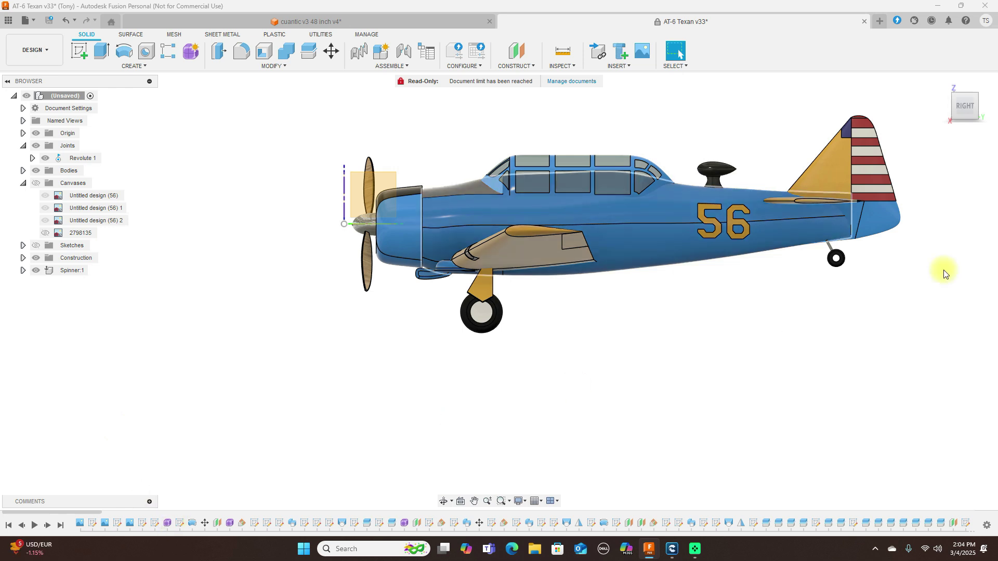
- Show the canvases again to compare the model with the top-view blueprint, and return to the right-side view
click(964, 92)
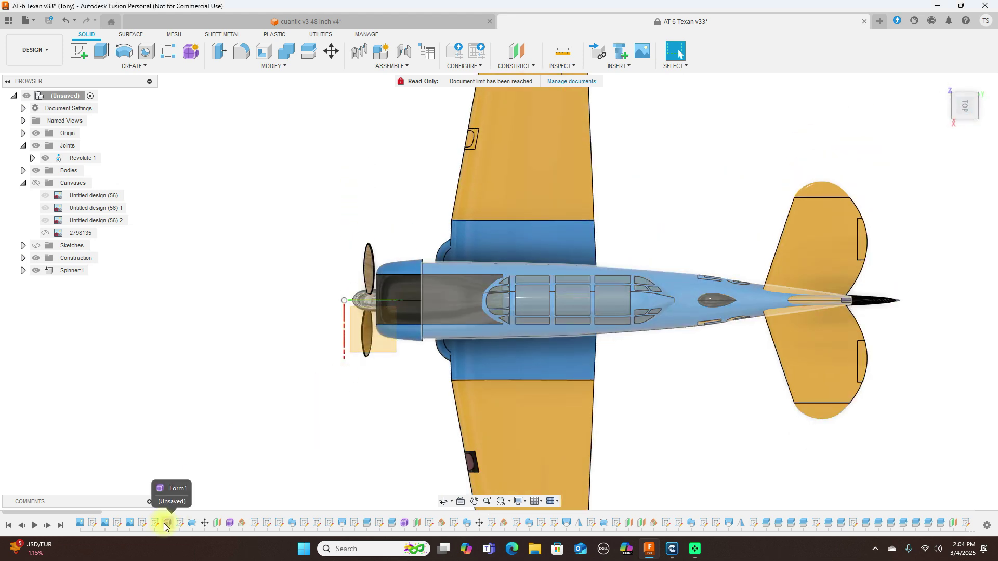
click(35, 184)
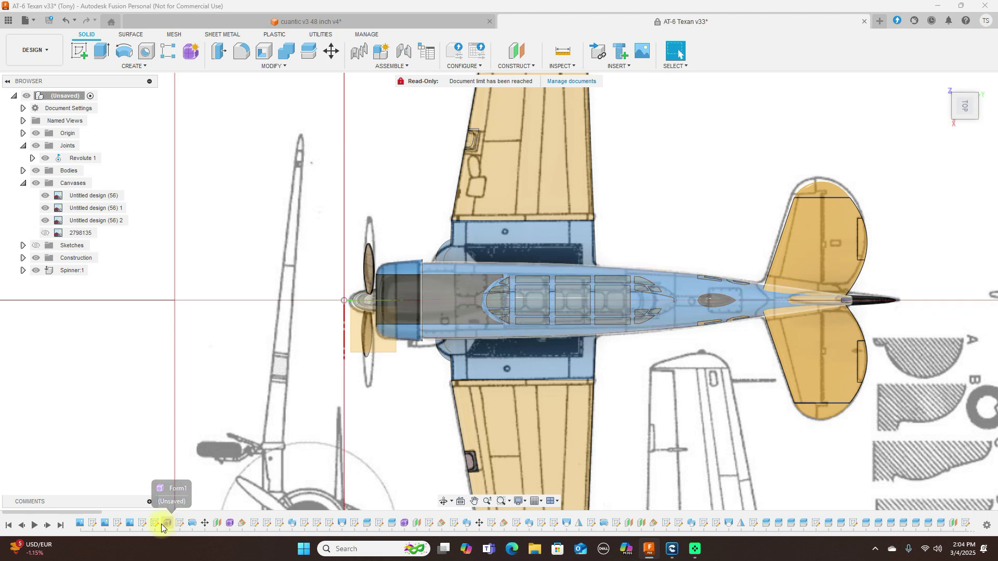
click(964, 122)
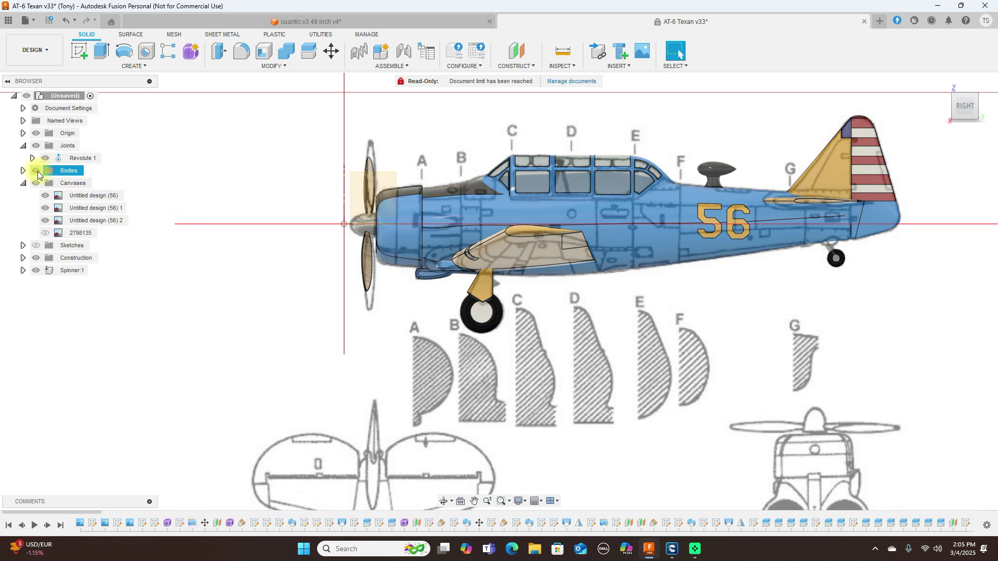
- Temporarily hide the bodies to examine the side-view blueprint, and look over the list of construction planes
click(36, 171)
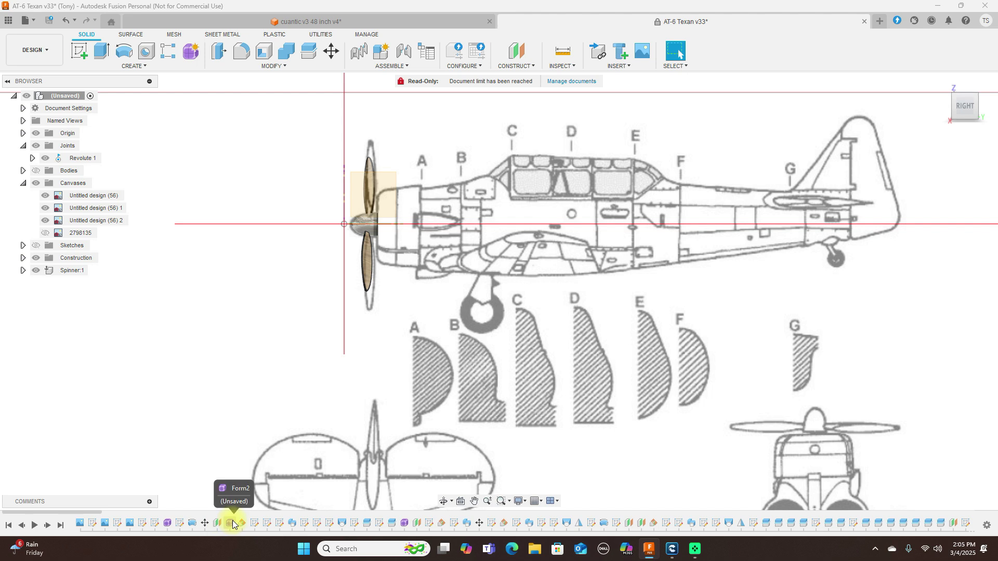
click(36, 171)
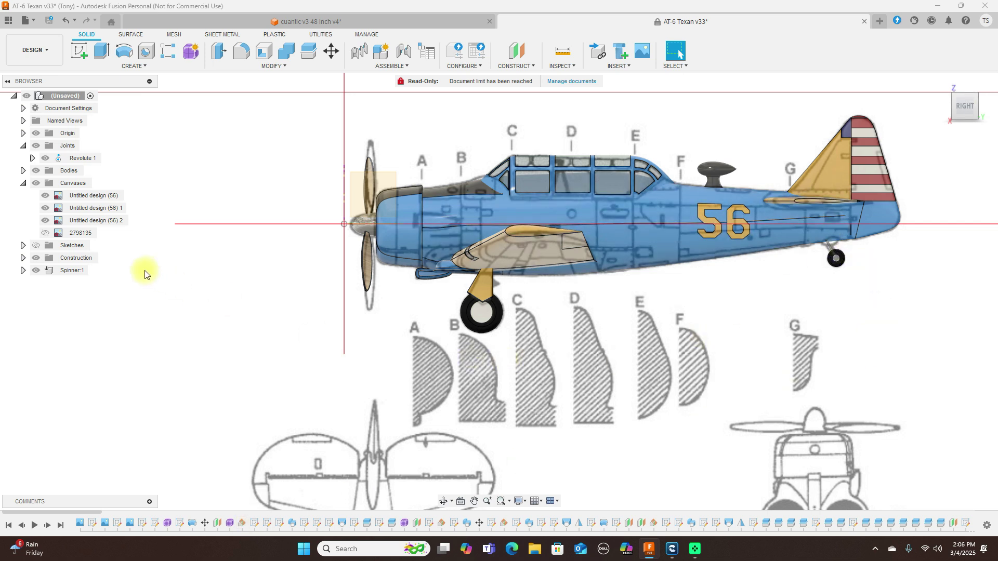
click(23, 258)
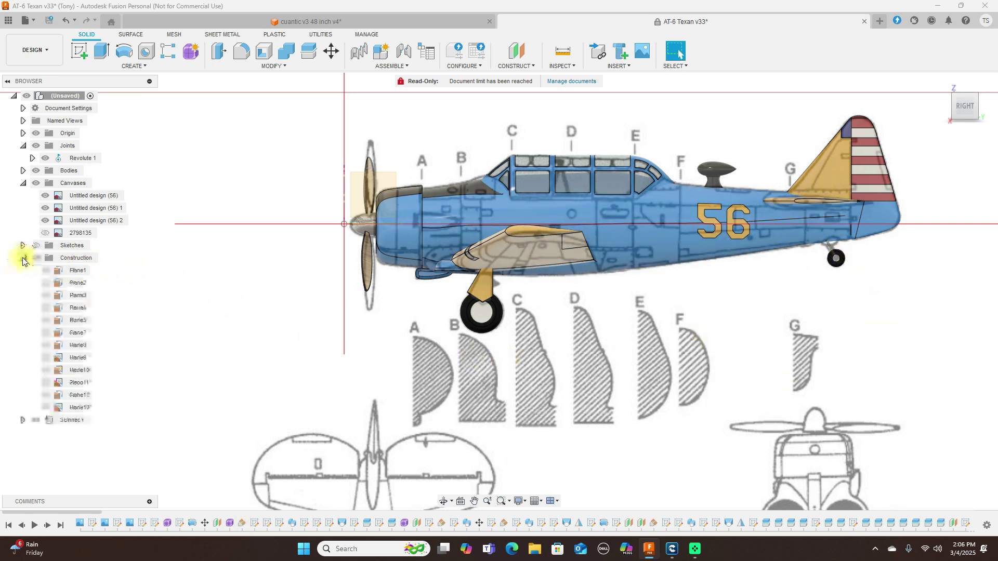
click(23, 259)
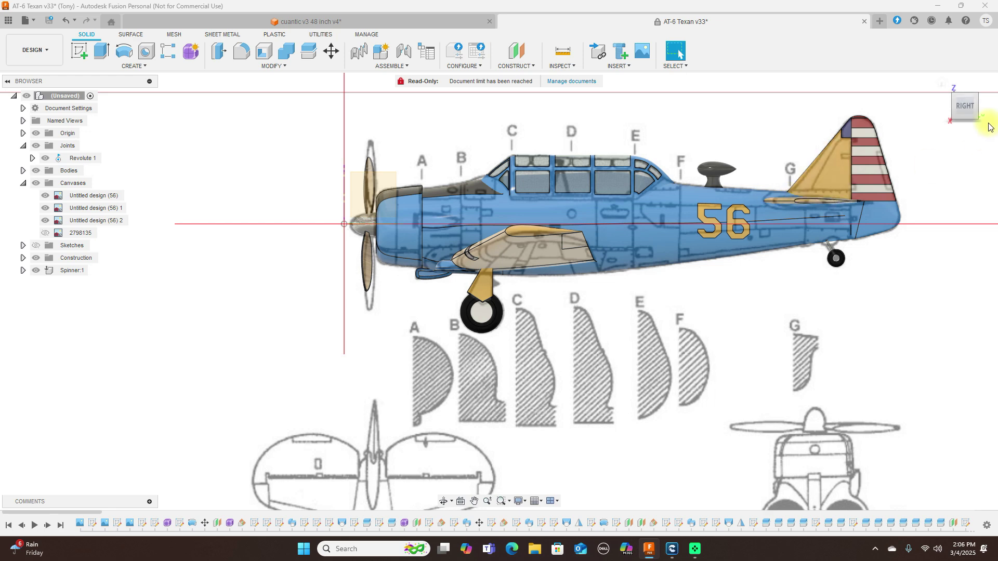
- Hide the canvases and examine the aircraft's wings and tail from above
click(965, 96)
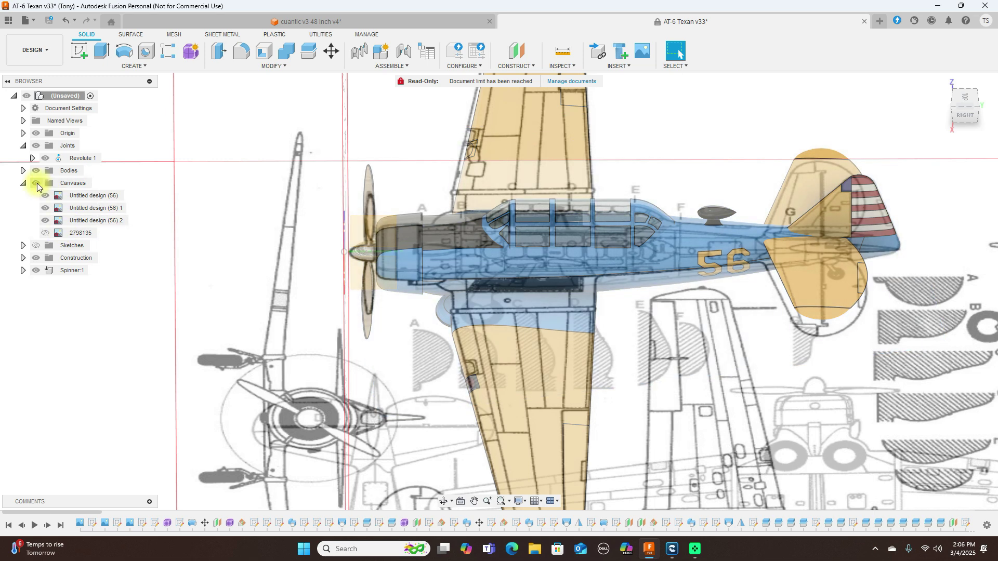
click(36, 183)
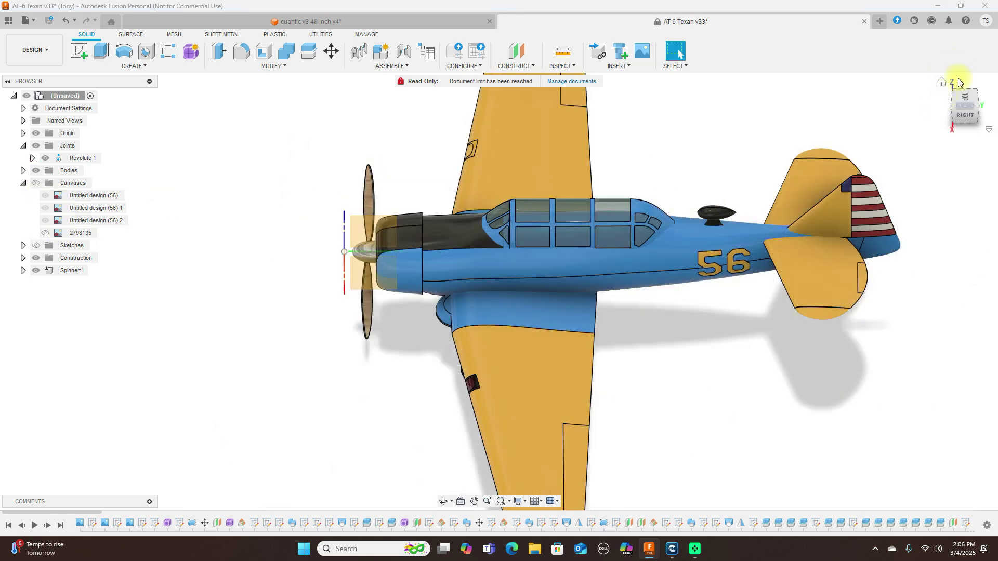
click(962, 97)
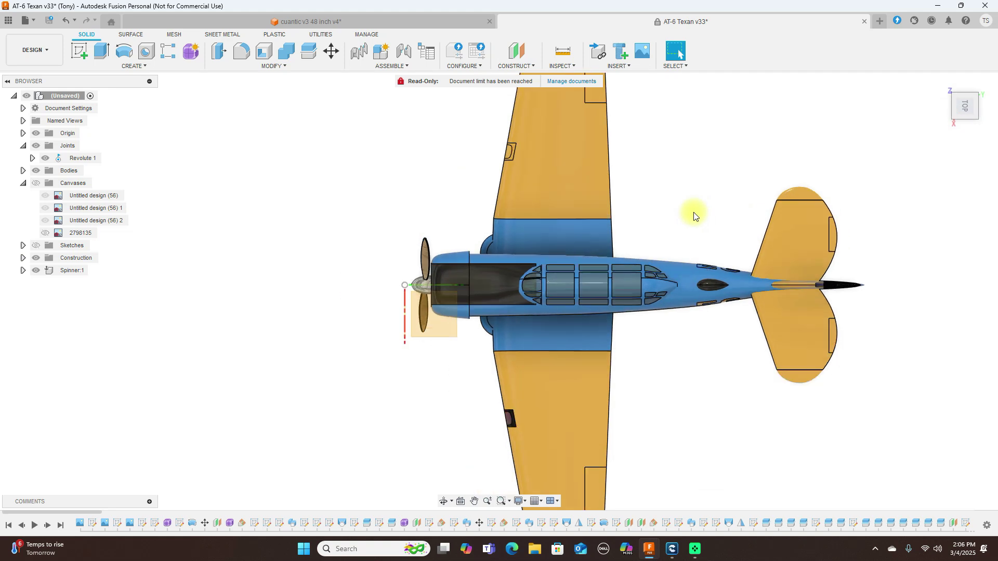
middle_drag(695, 214, 548, 125)
scroll(673, 203, up, 3)
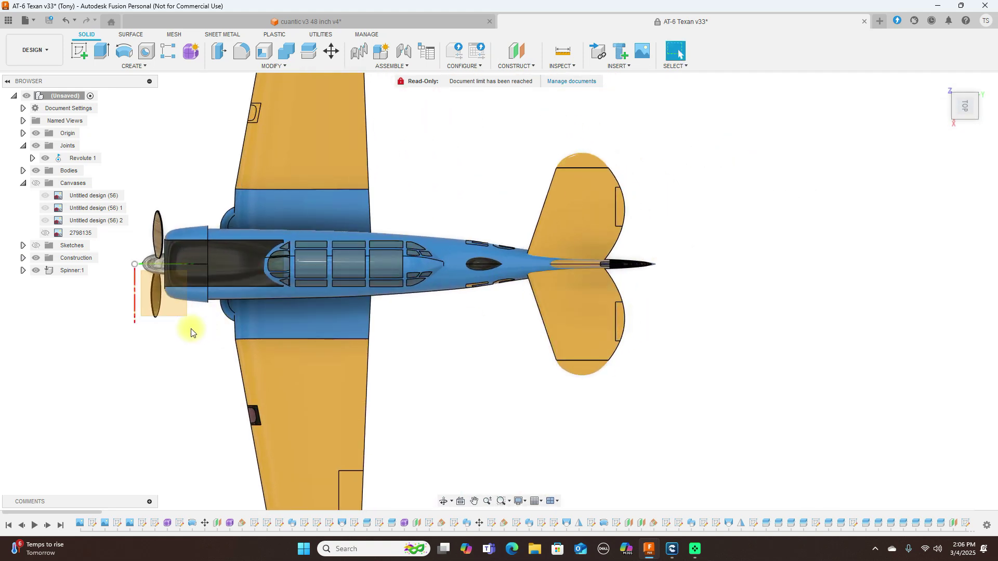
- Show the canvases and compare the tailplane and fuselage outlines with the top-view blueprint
click(36, 183)
scroll(615, 308, up, 2)
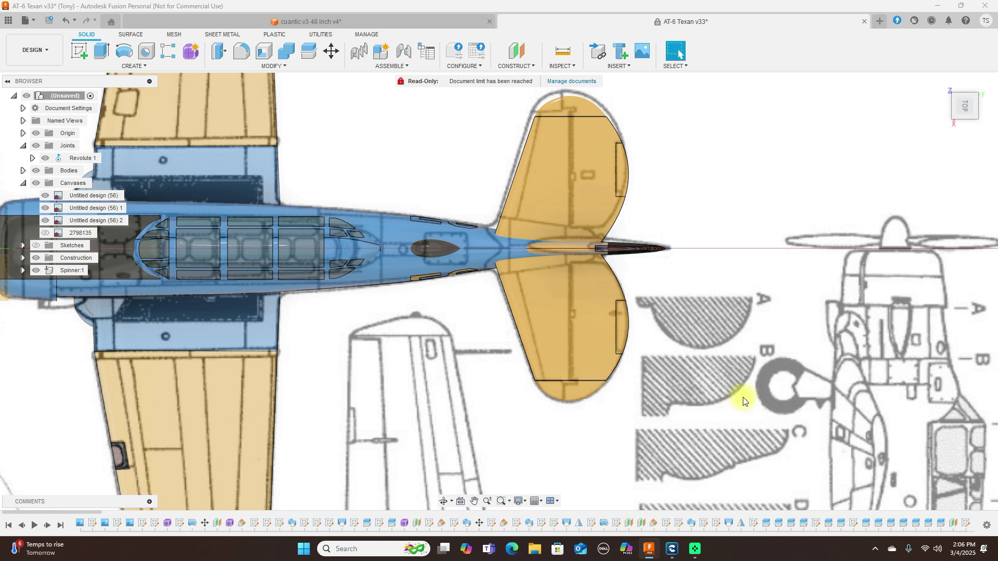
scroll(743, 397, down, 3)
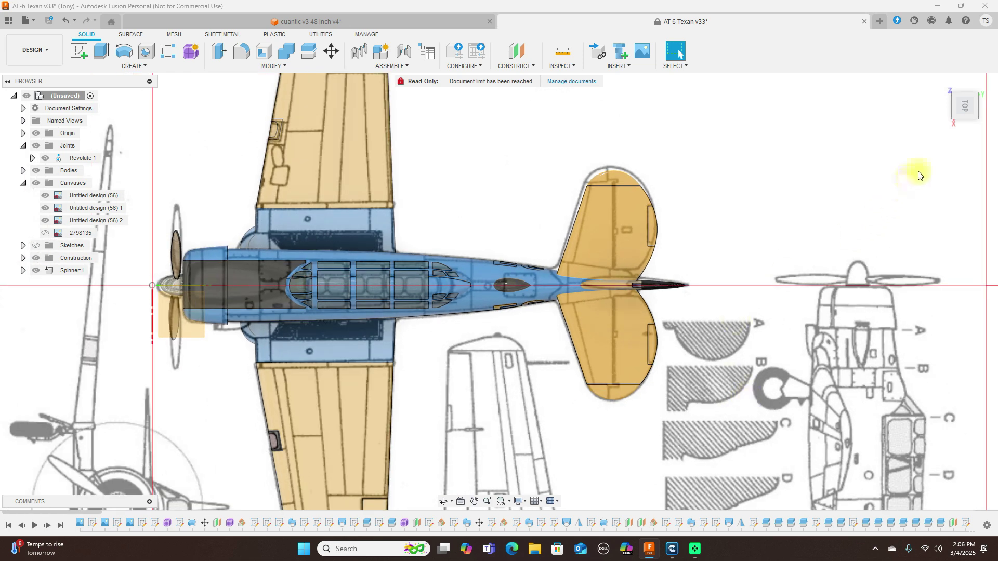
- Compare the tail wheel area with the side-view blueprint and the whole aircraft with the front-view blueprint
click(965, 127)
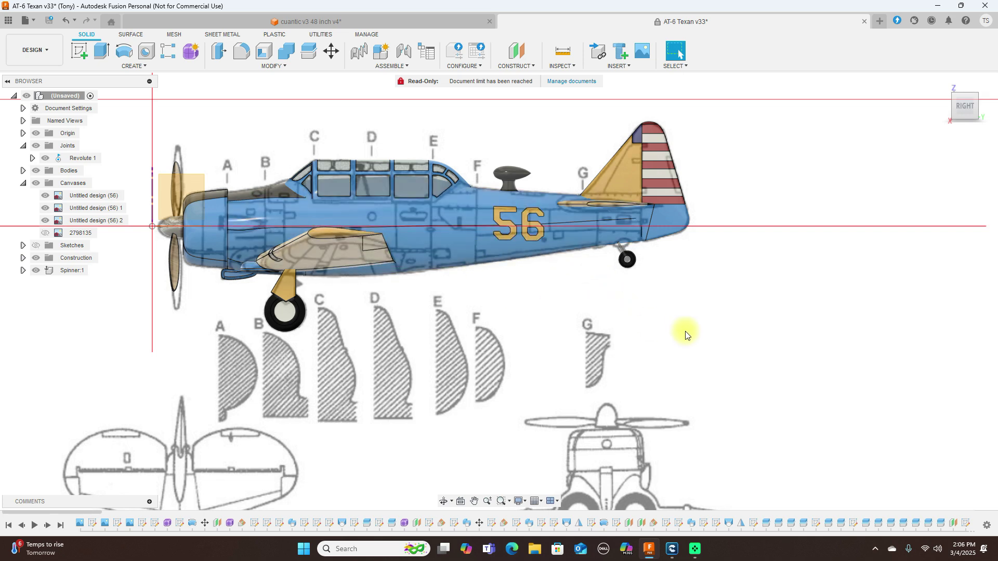
middle_drag(664, 338, 797, 338)
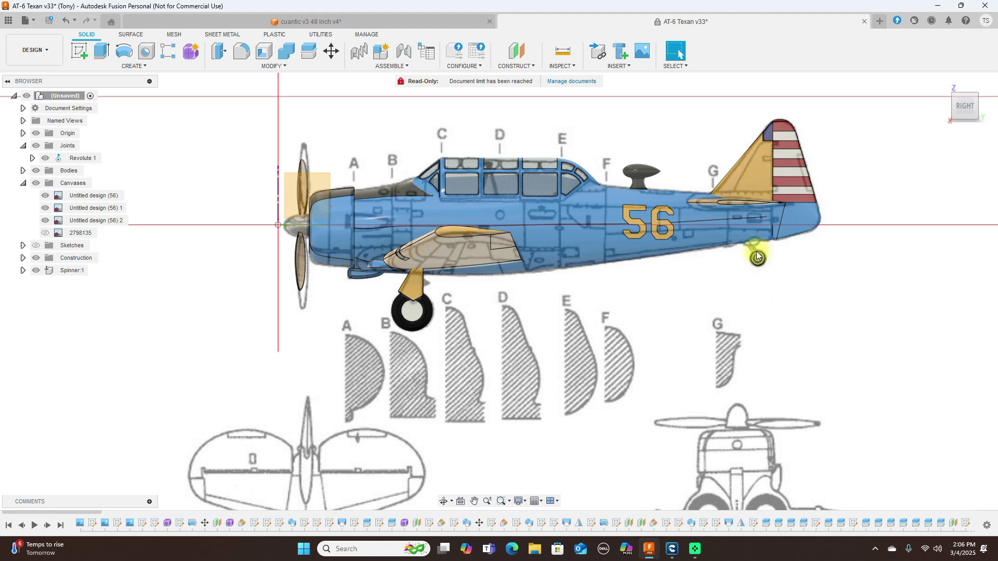
scroll(756, 254, up, 5)
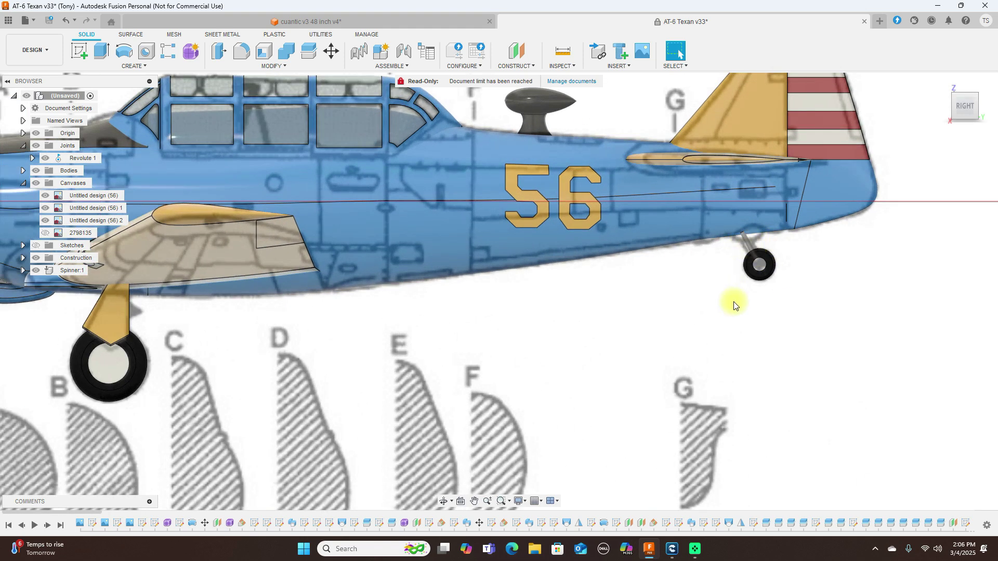
scroll(730, 302, down, 3)
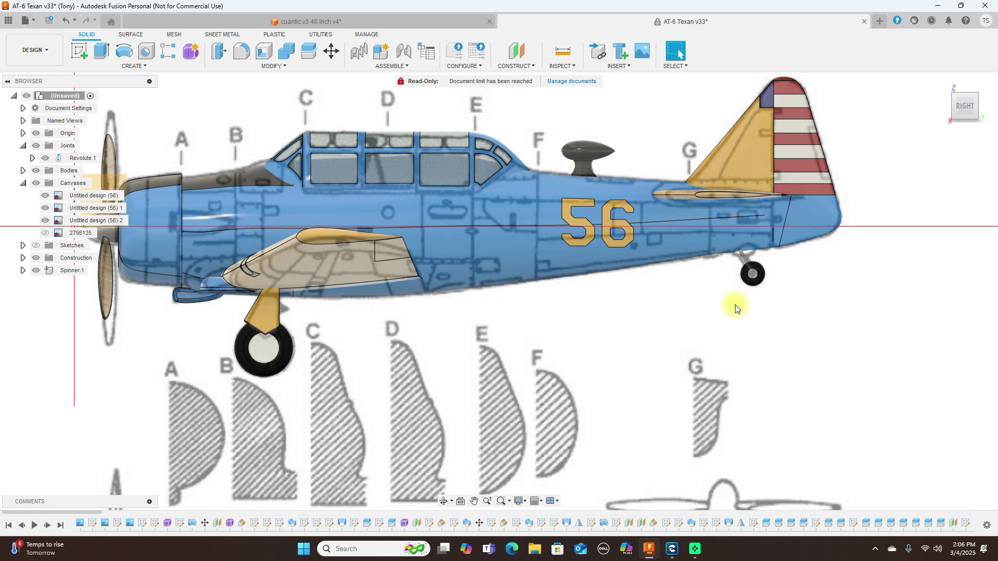
scroll(701, 335, down, 1)
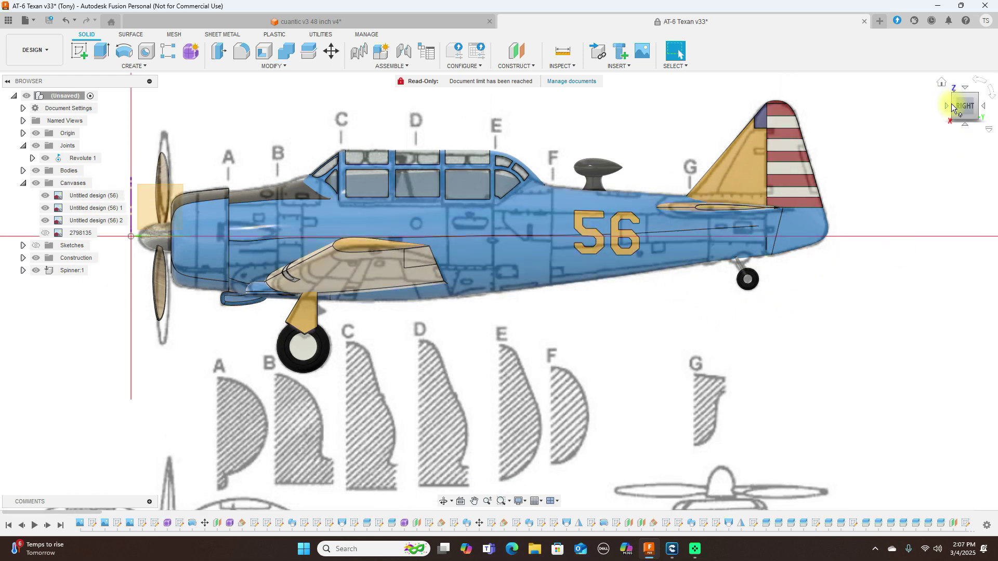
click(948, 107)
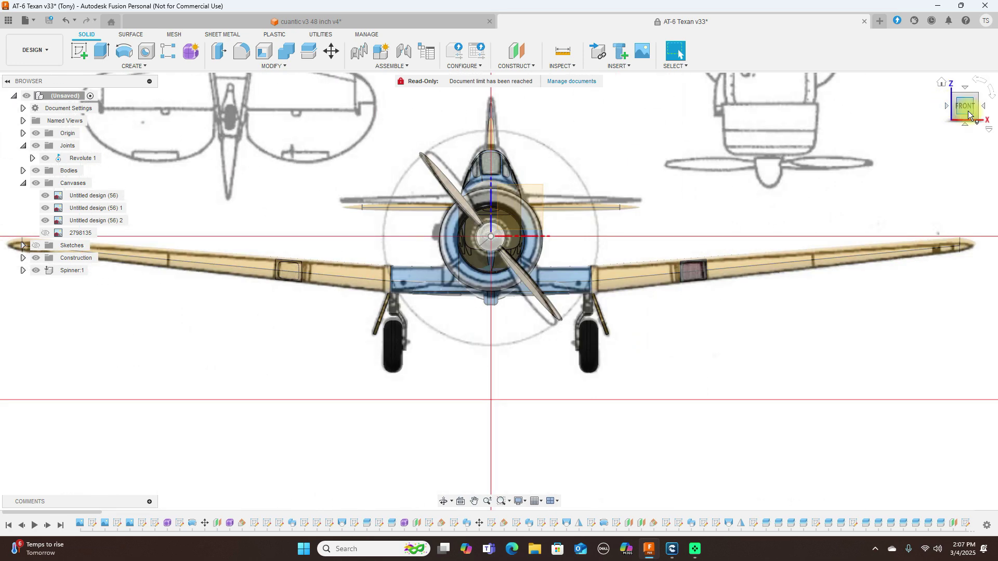
click(984, 110)
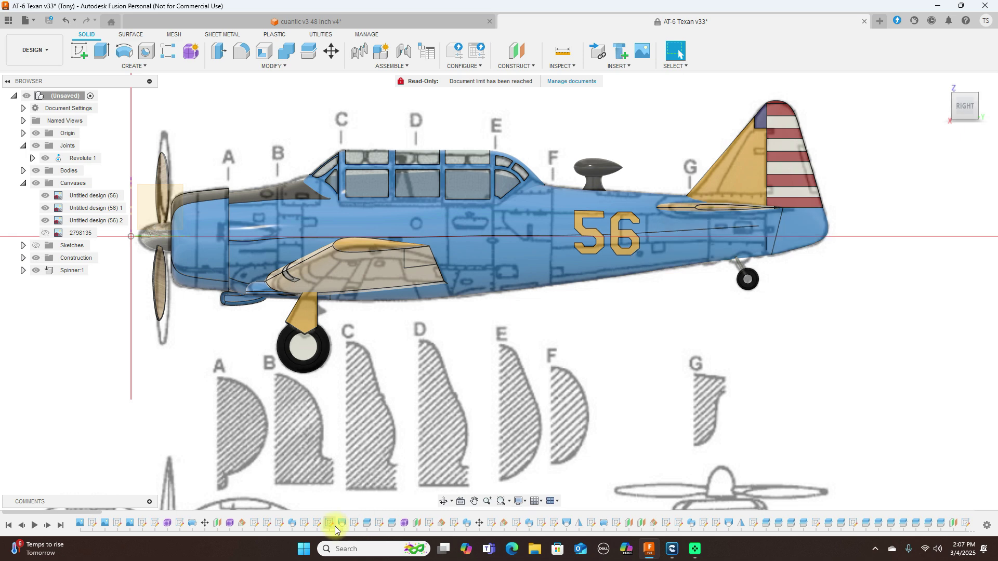
- Hide the canvases in the top view, and show all sketches over the model in the right-side view
click(966, 90)
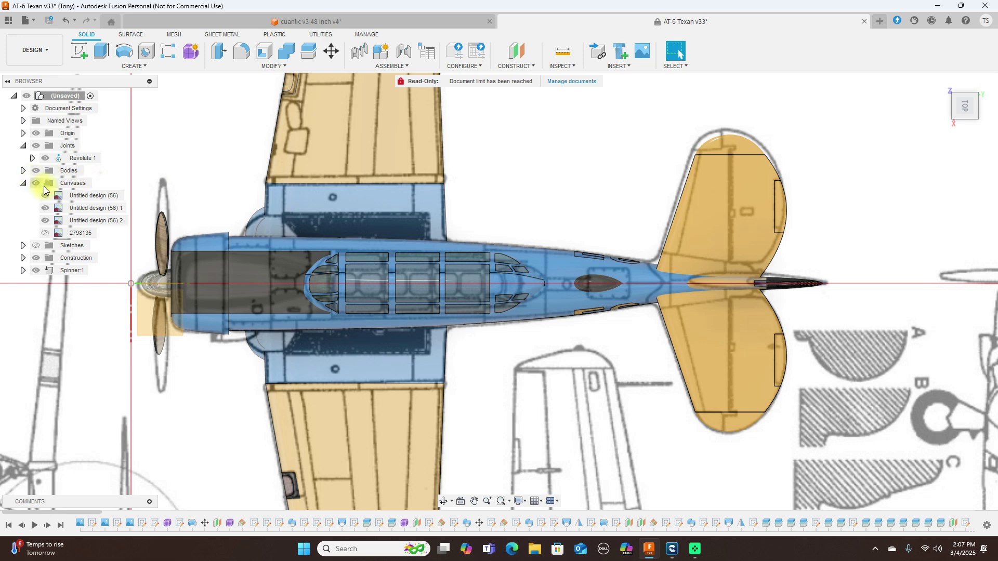
click(36, 183)
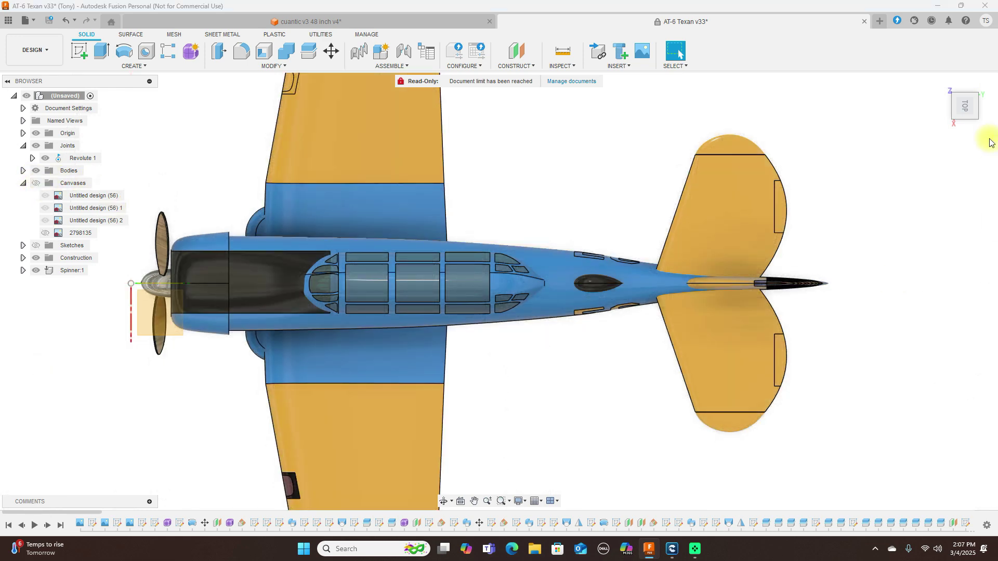
click(965, 124)
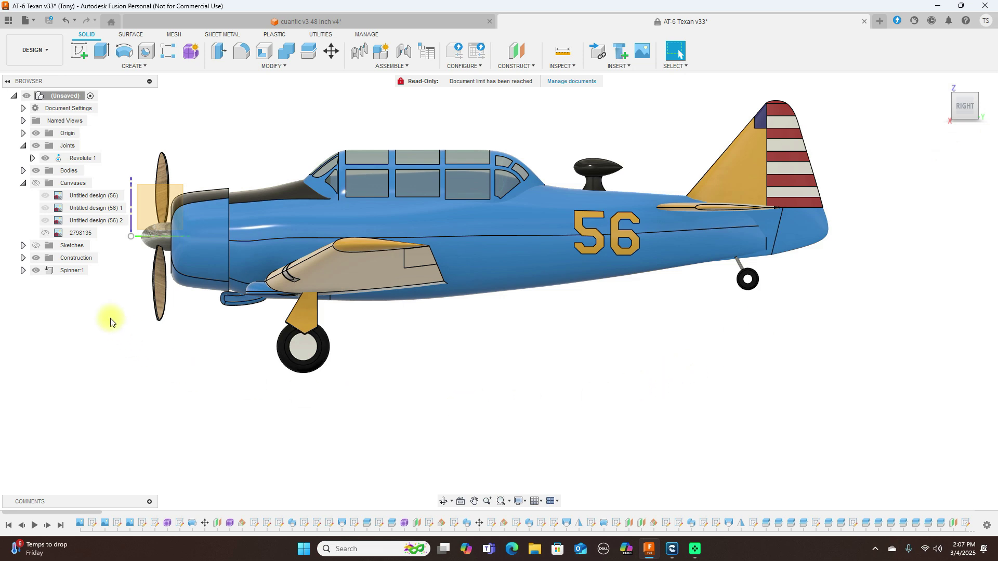
click(37, 247)
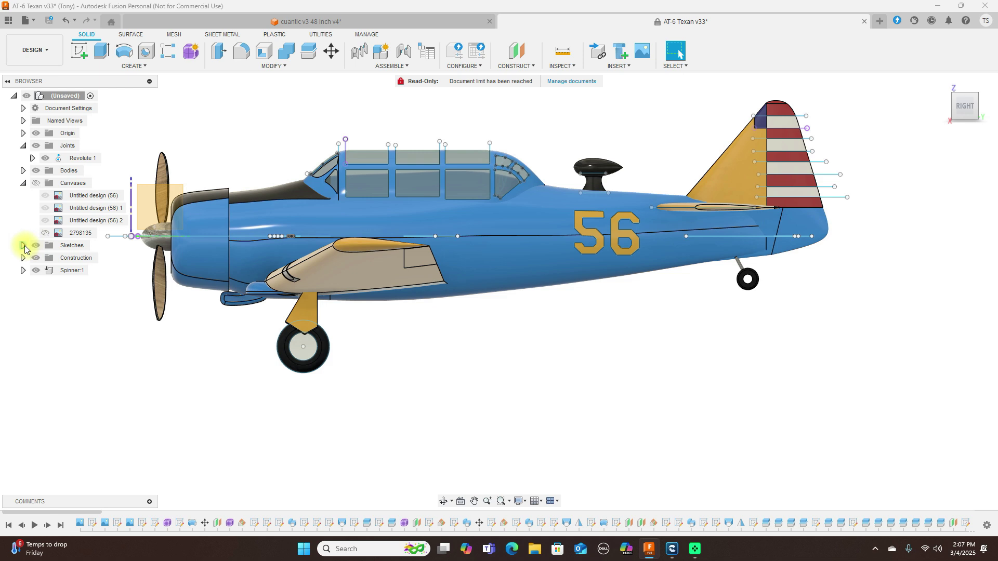
- Browse the individual sketches and preview several over the side view, including Sketch48, Sketch42, Sketch35 and Sketch9
click(23, 245)
scroll(89, 385, down, 8)
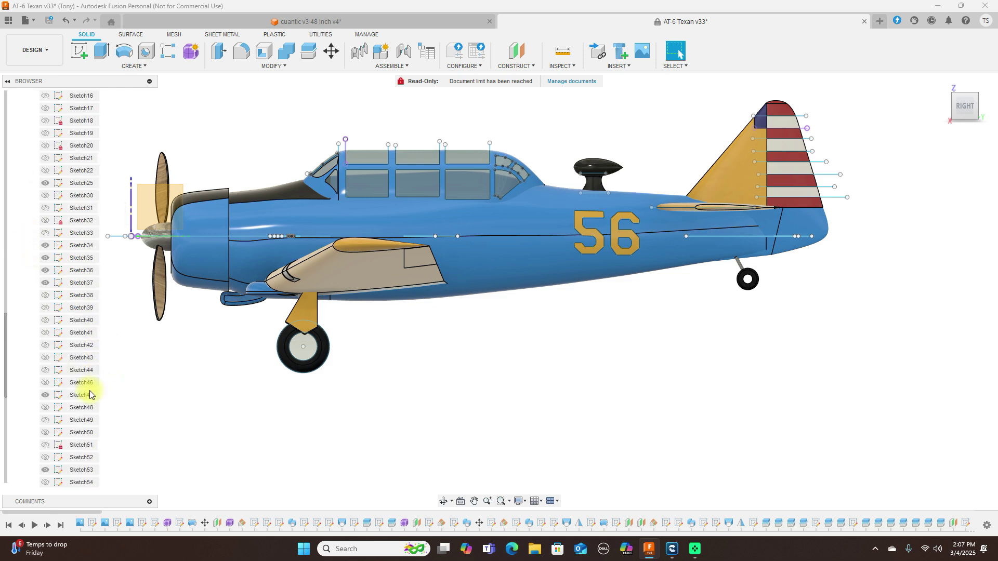
scroll(89, 393, down, 4)
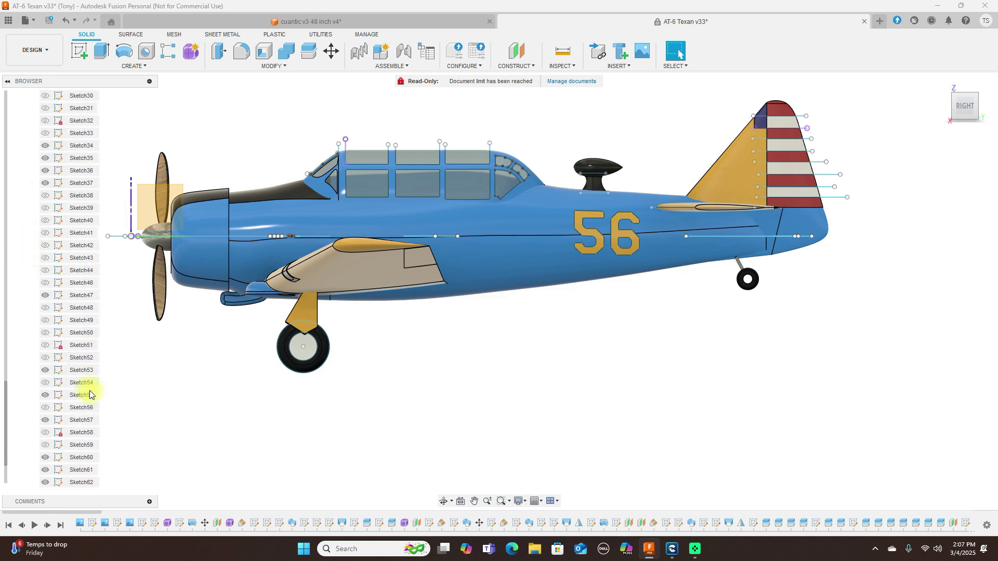
click(49, 348)
click(46, 309)
click(50, 247)
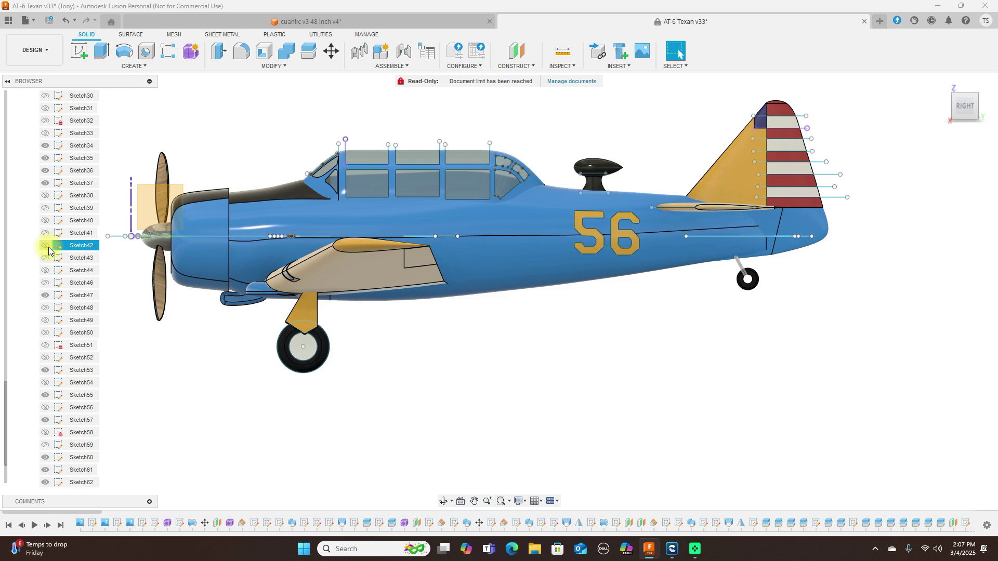
click(48, 156)
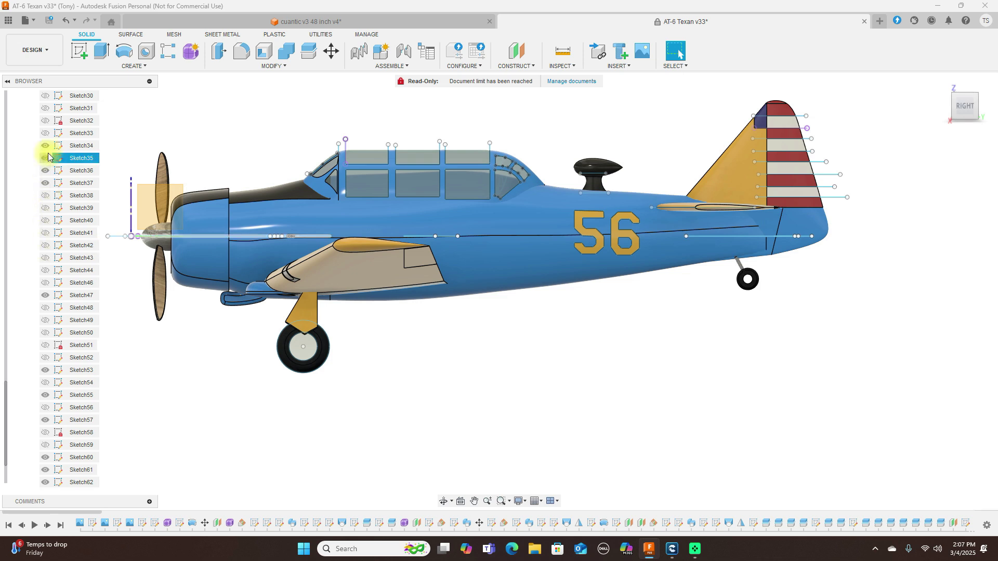
scroll(46, 151, up, 7)
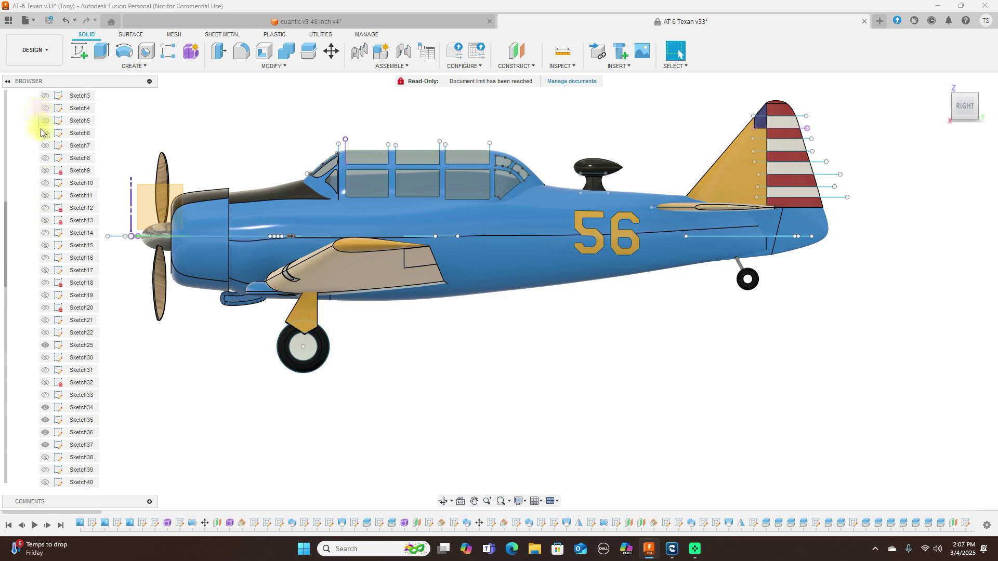
click(48, 171)
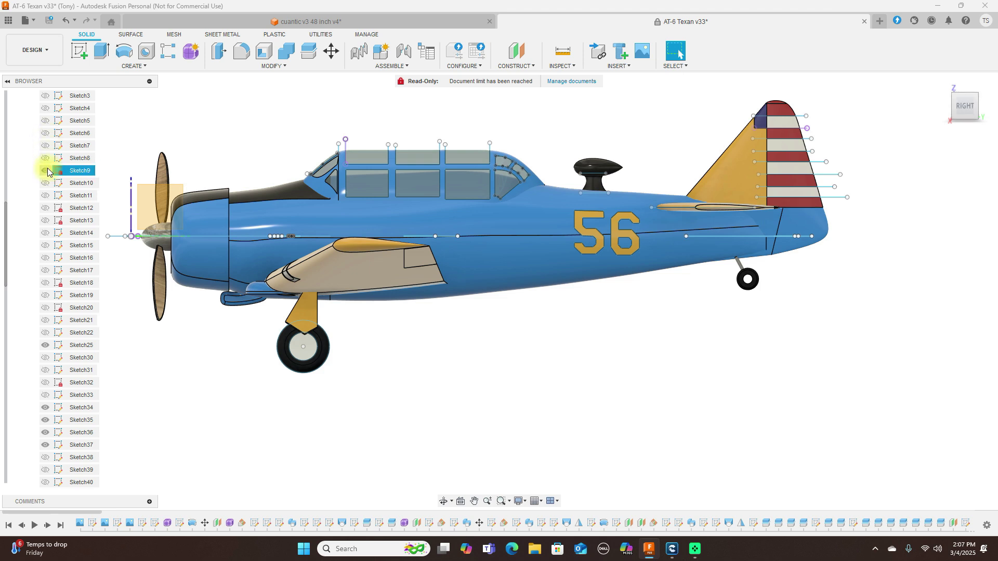
key(Escape)
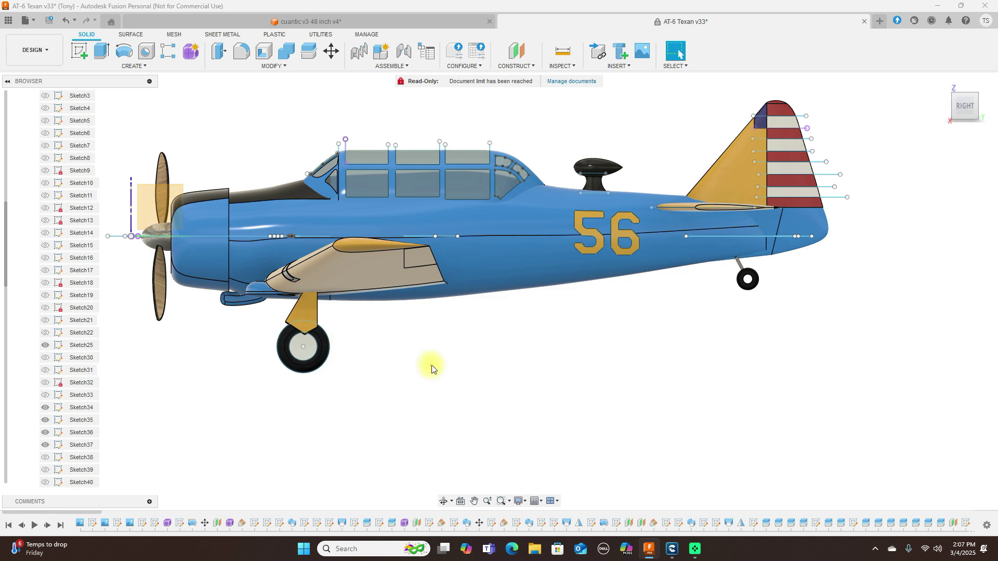
- Examine the aircraft with its sketches shown, first from the right side and then directly from the top
scroll(432, 369, down, 3)
middle_drag(423, 152, 479, 152)
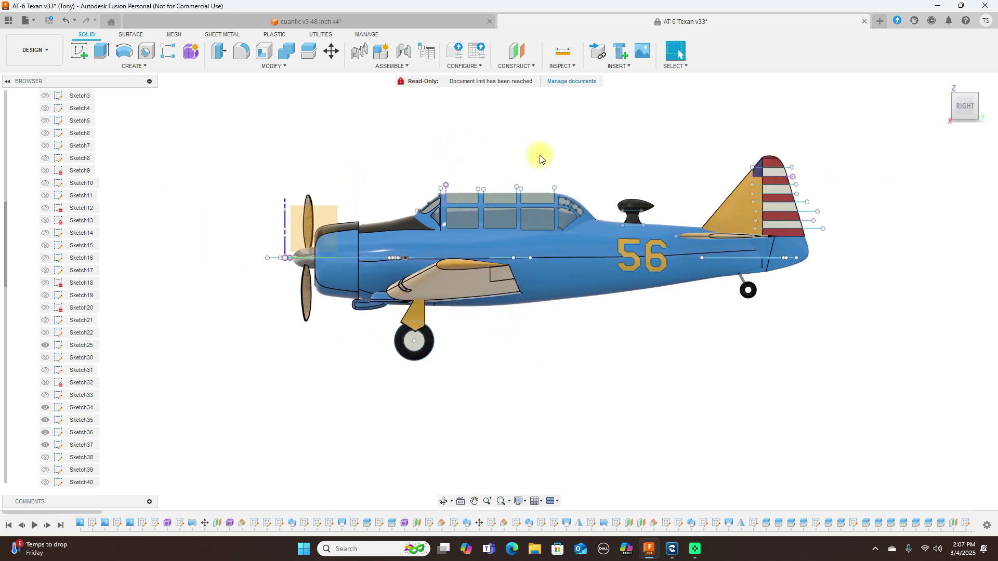
scroll(540, 159, up, 2)
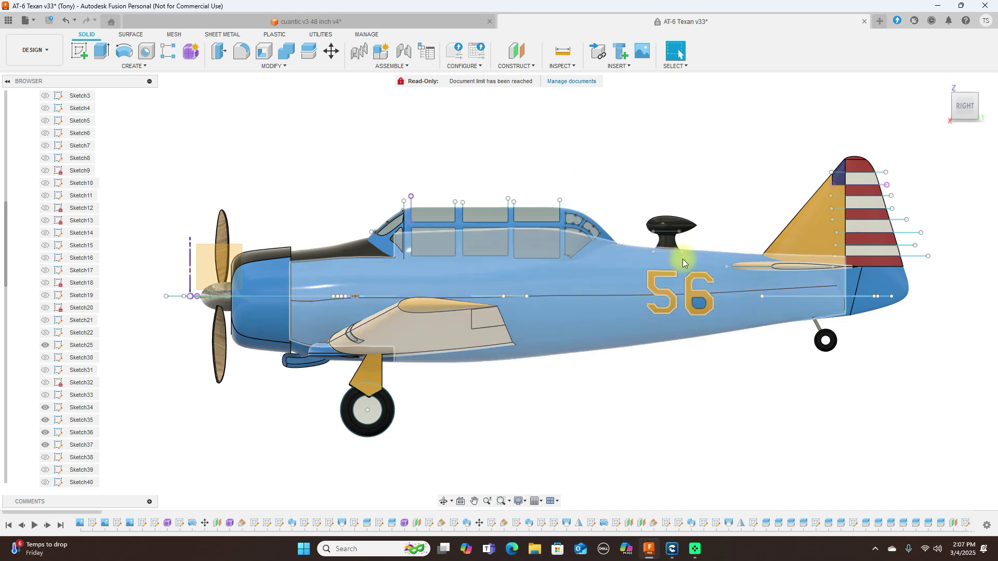
scroll(784, 385, down, 1)
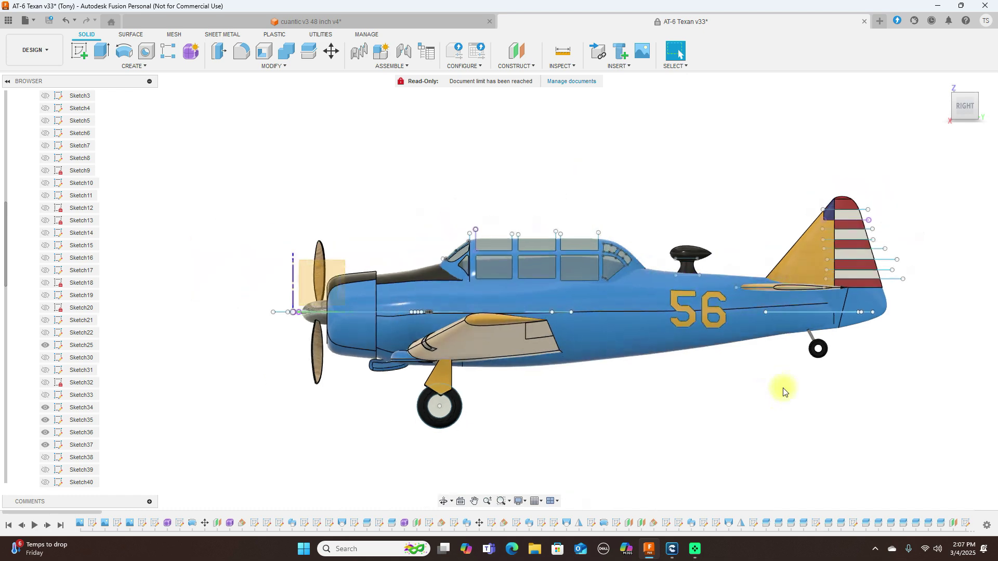
click(965, 95)
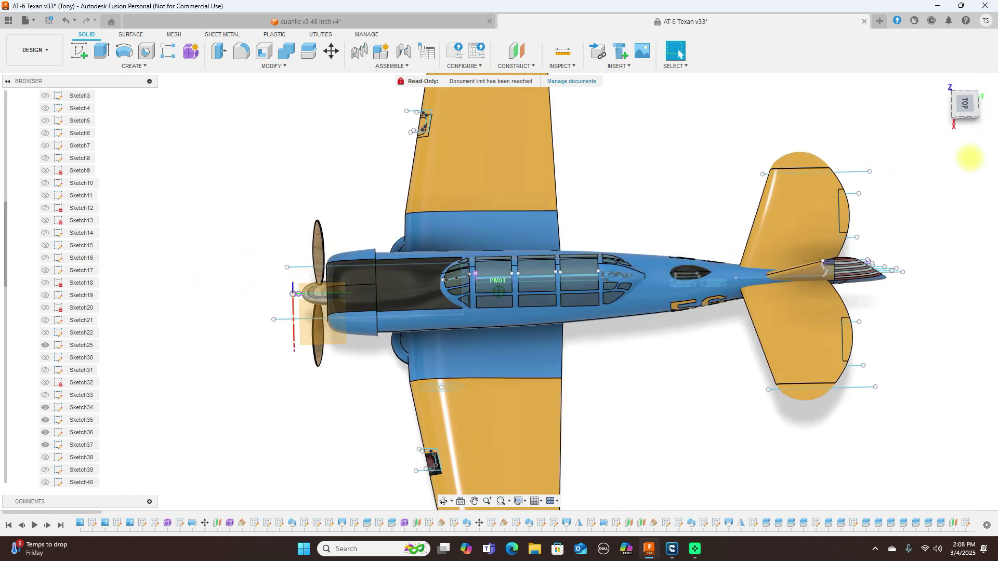
click(966, 115)
mouse_move(965, 99)
mouse_down()
mouse_move(966, 79)
mouse_move(968, 98)
mouse_up()
click(967, 100)
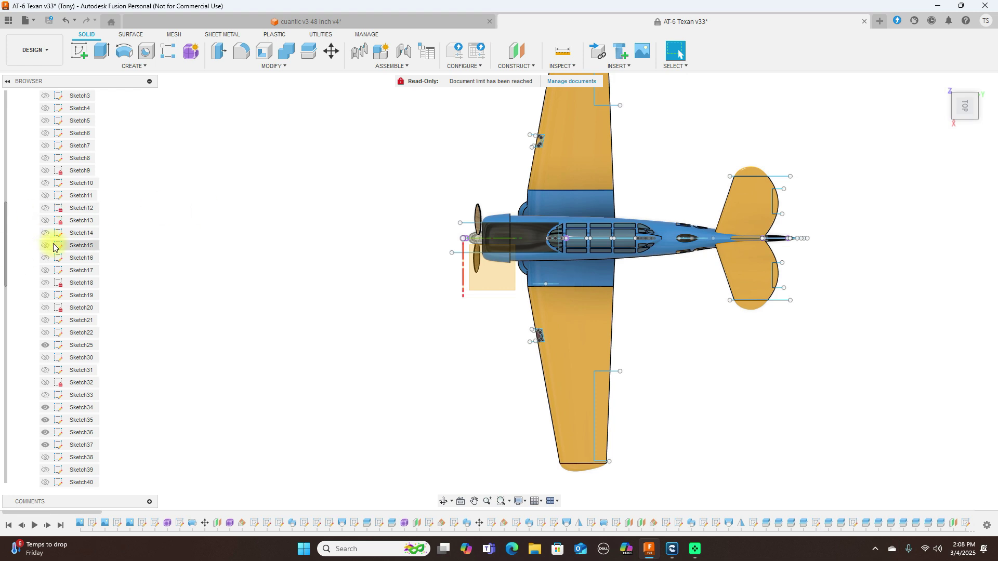
- Hide all sketches and all construction planes of the aircraft model
scroll(63, 242, up, 5)
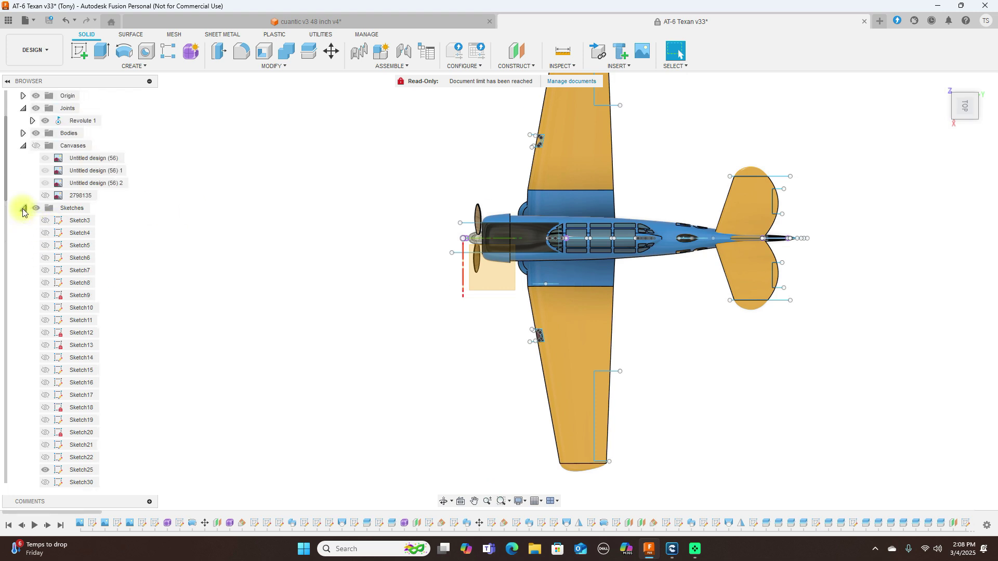
click(35, 208)
click(24, 208)
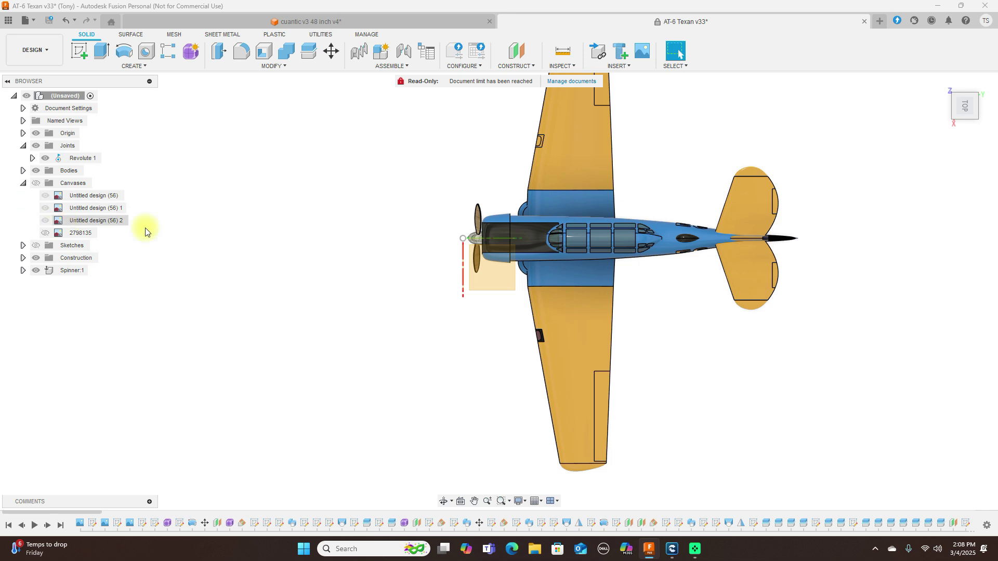
click(35, 258)
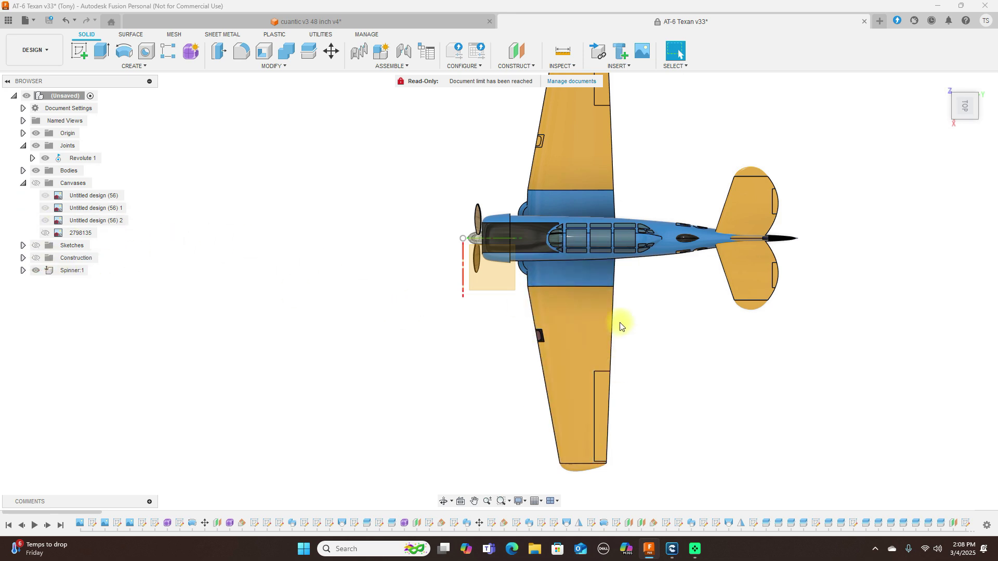
- Inspect the clean aircraft model from the right side, from the front, and tilted slightly from above
click(966, 129)
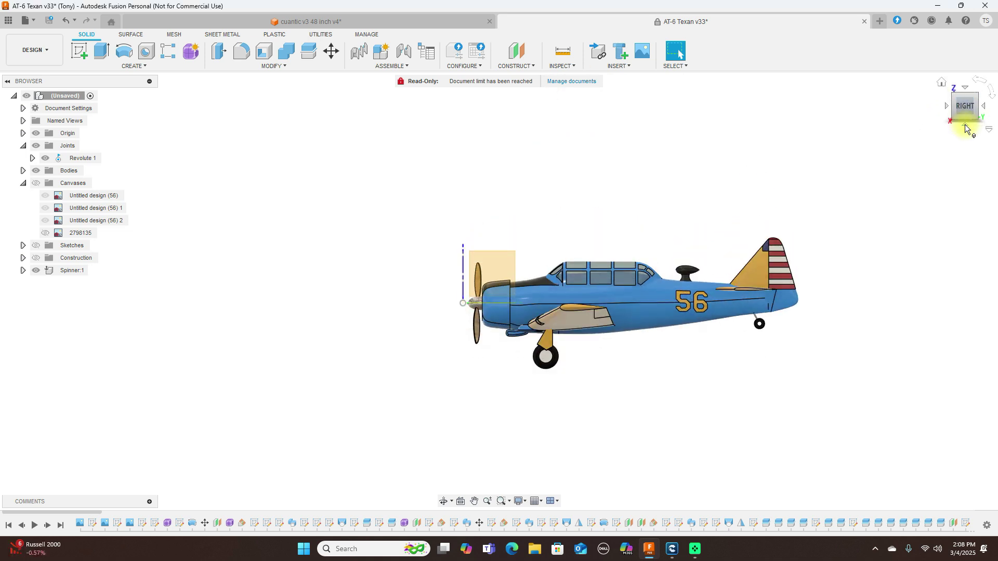
click(945, 107)
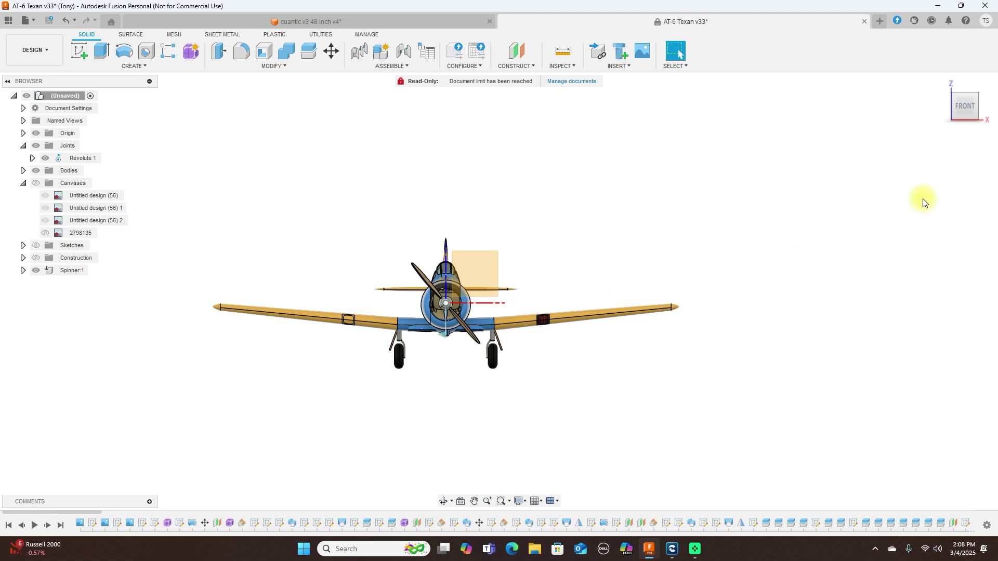
click(984, 108)
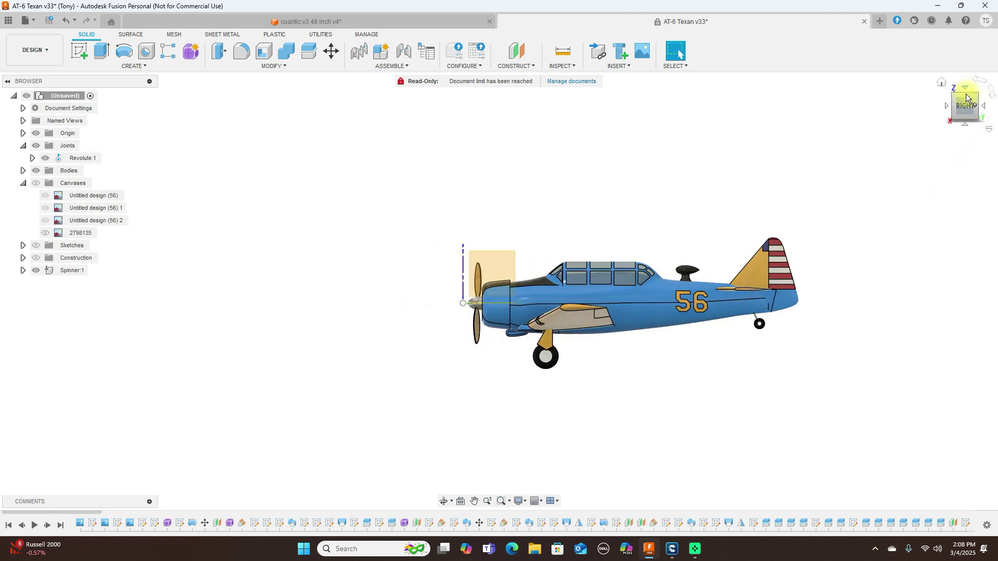
click(967, 98)
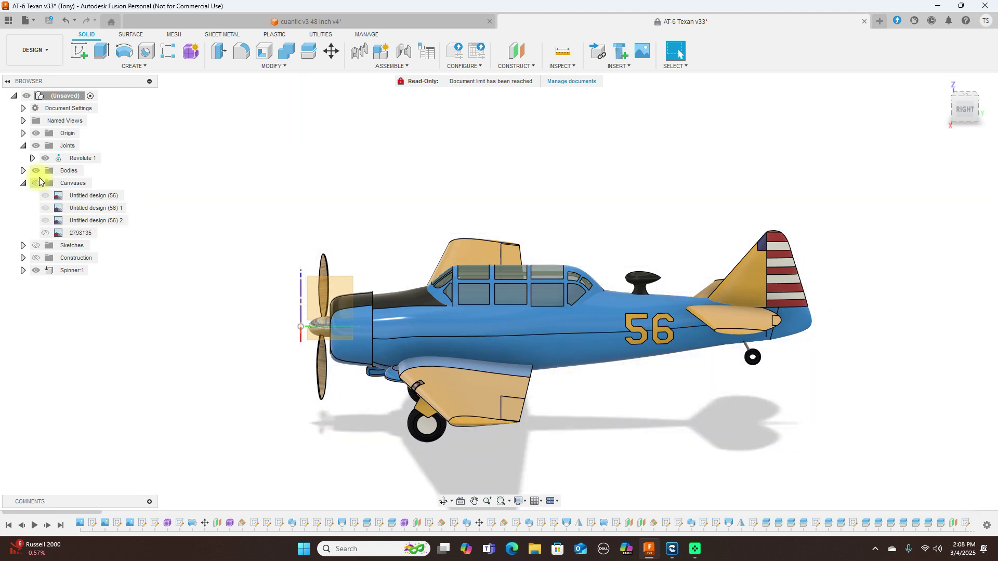
- Hide the aircraft's bodies and show the canvases and all sketches over the side-view blueprint
click(35, 170)
click(39, 184)
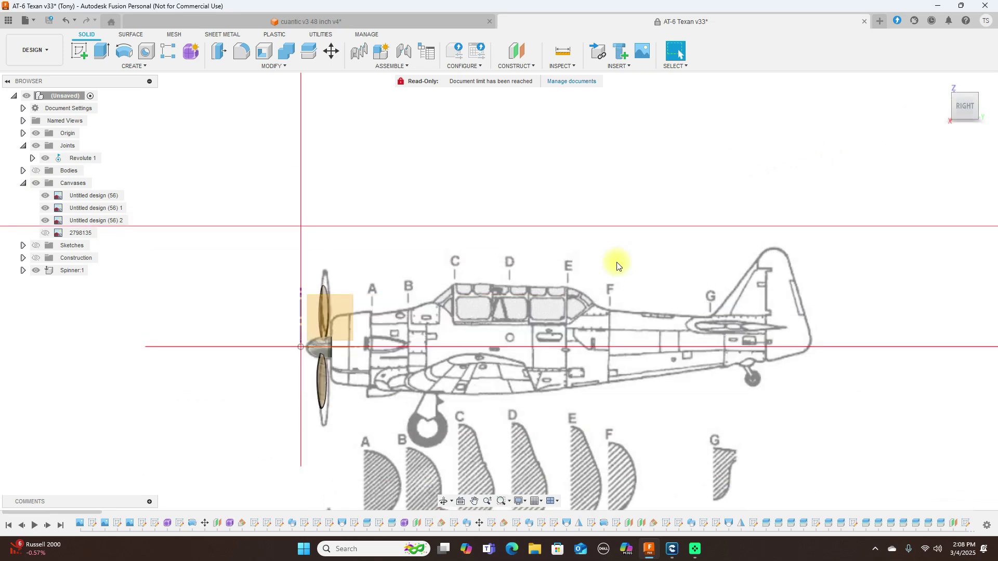
scroll(617, 263, up, 3)
middle_drag(167, 342, 267, 273)
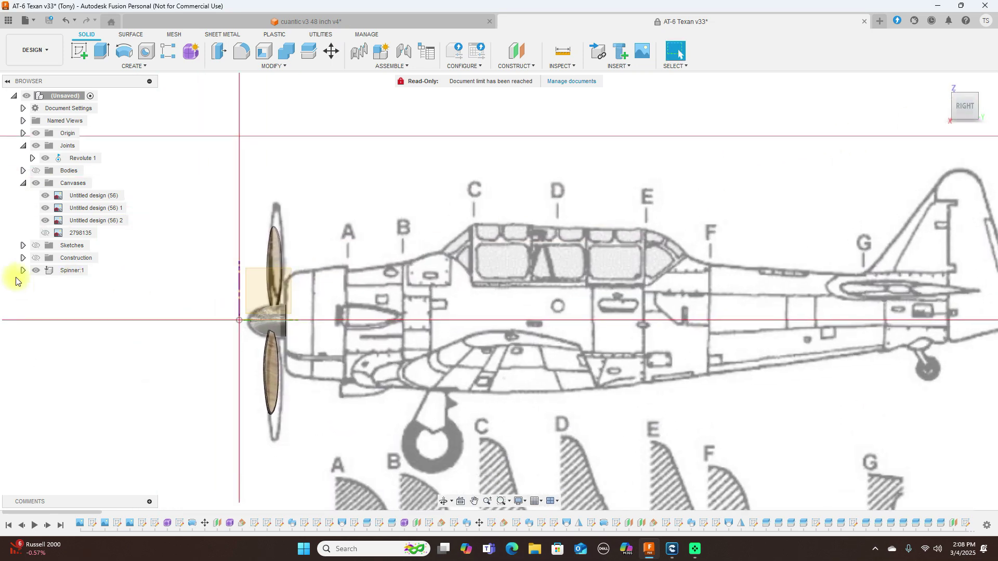
click(37, 246)
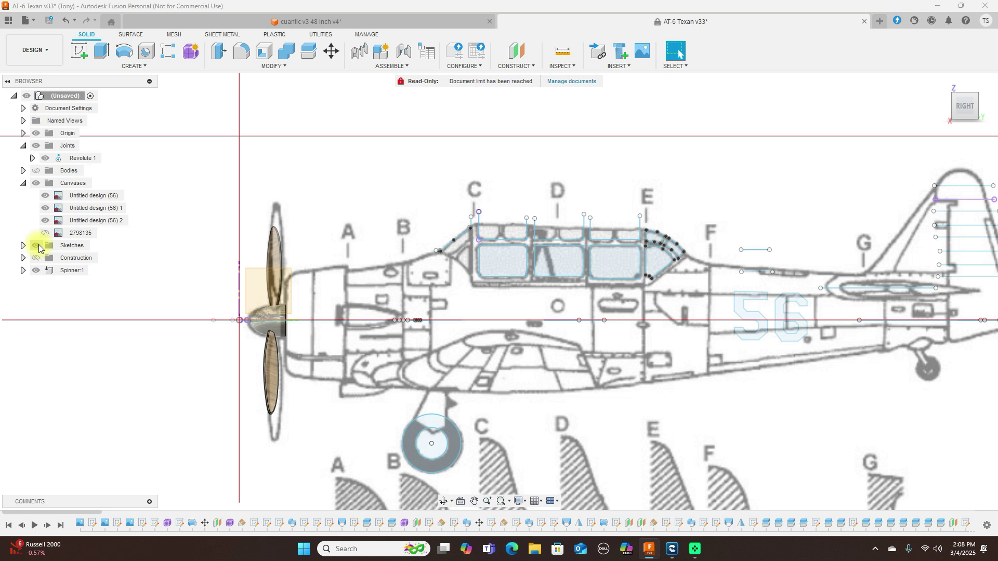
- Look through the complete list of individual sketches, from Sketch62 back up to Sketch3
click(23, 246)
scroll(80, 291, down, 5)
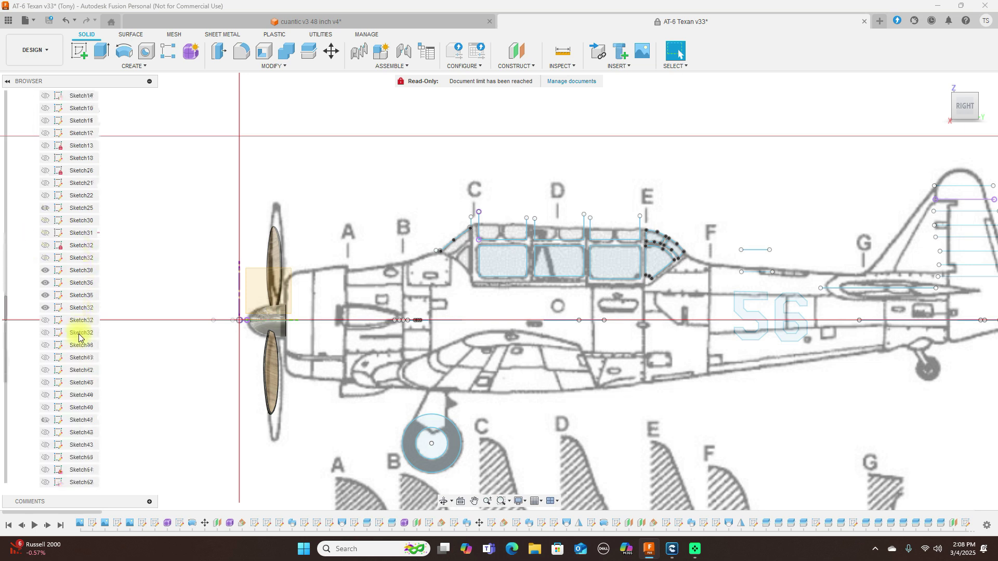
scroll(78, 337, down, 5)
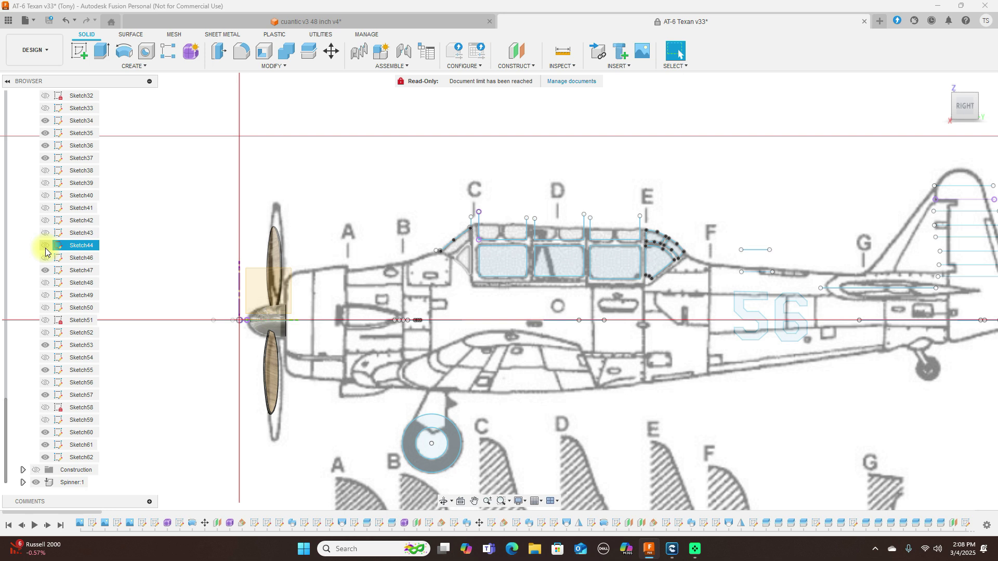
scroll(52, 203, up, 3)
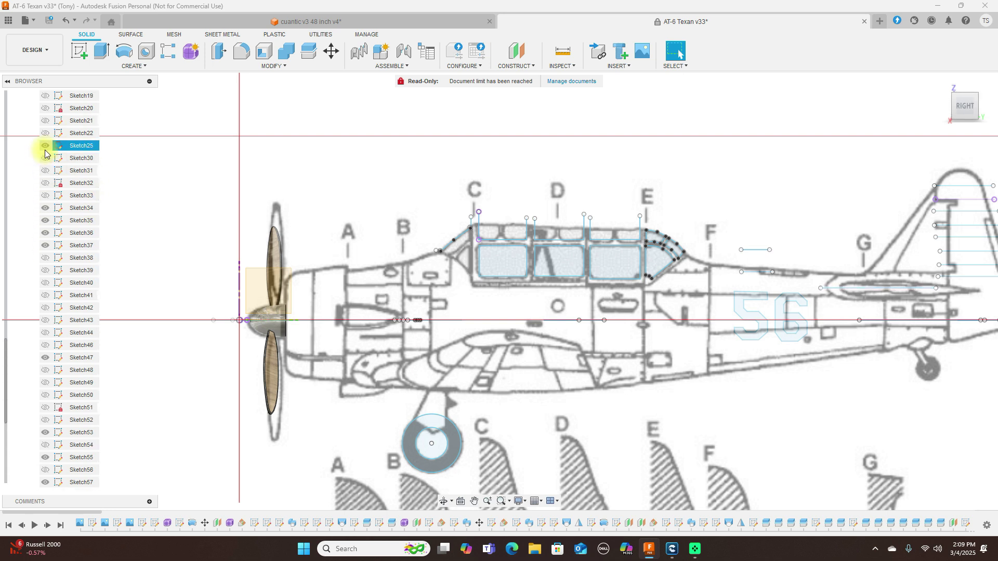
scroll(44, 154, up, 2)
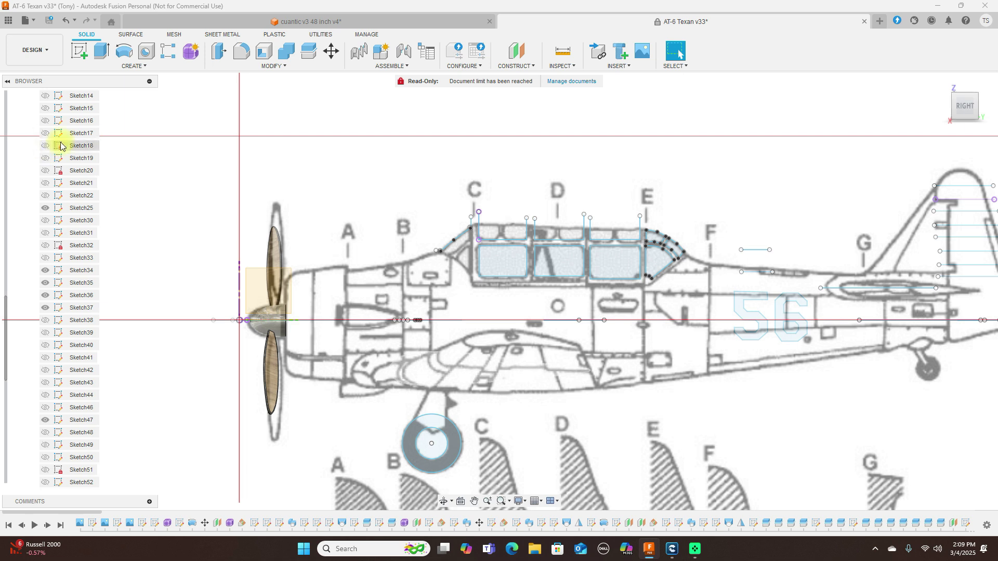
scroll(52, 148, up, 6)
scroll(52, 151, down, 2)
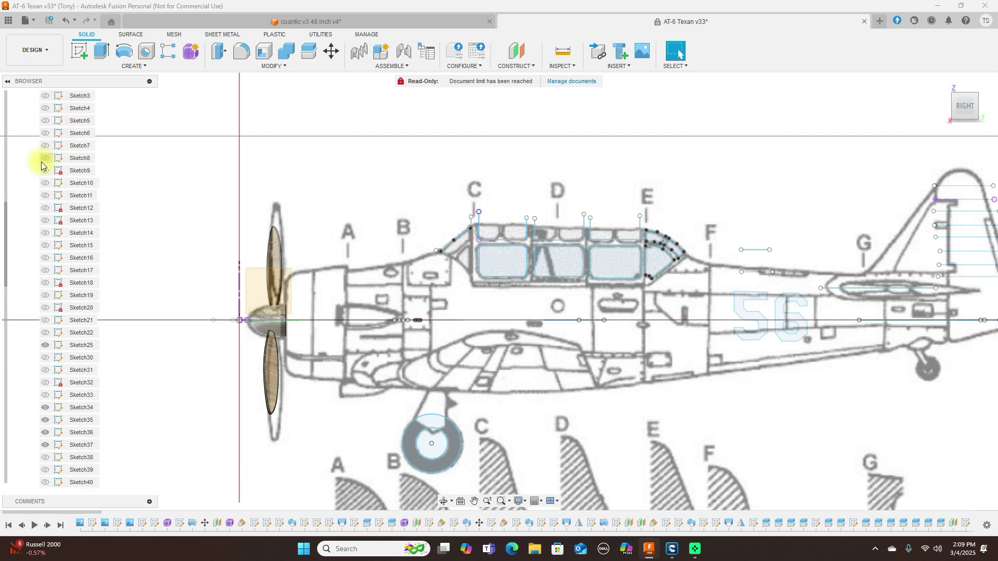
- Preview Sketch9 through Sketch15 over the blueprints by showing and hiding them one at a time
click(48, 172)
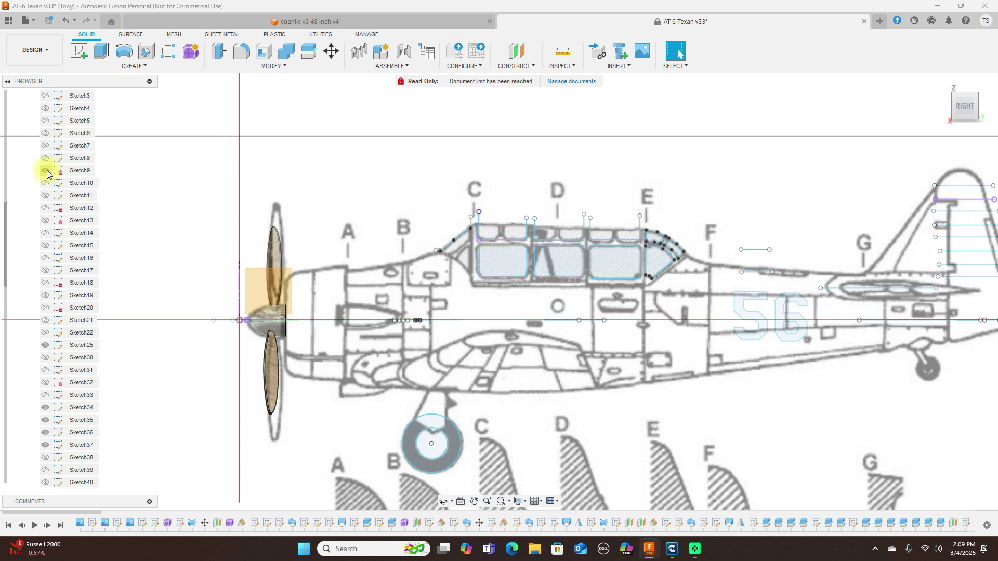
click(47, 183)
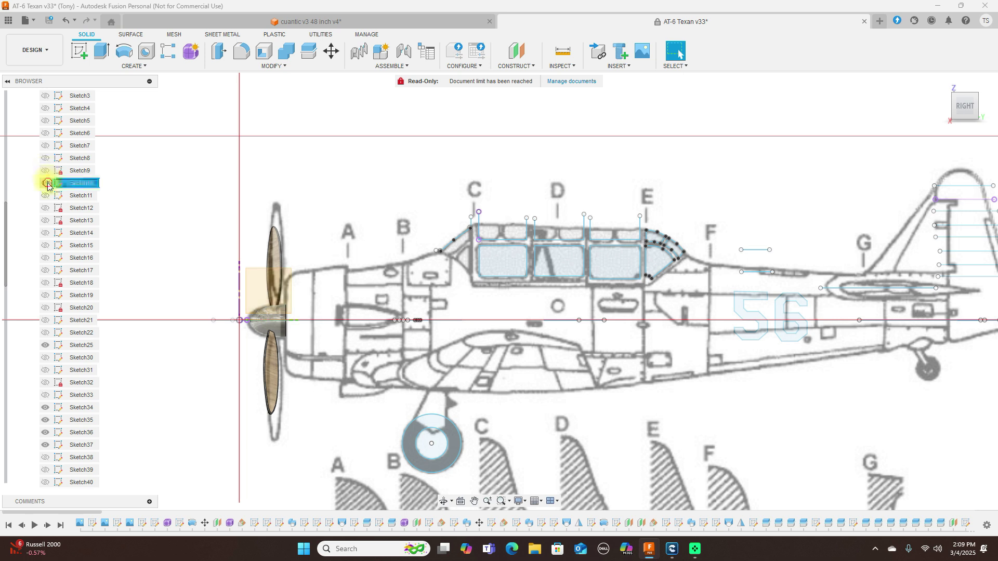
click(47, 197)
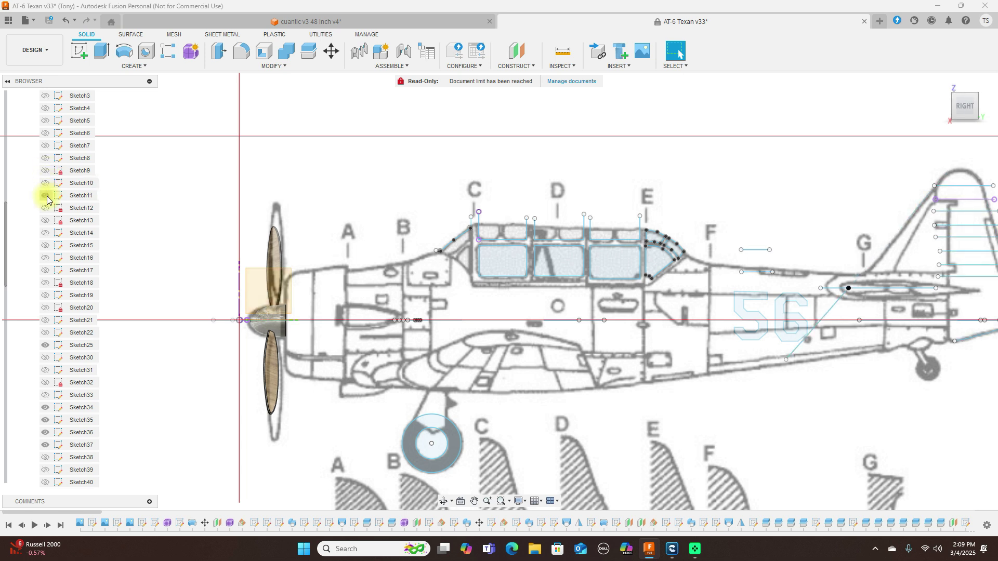
click(45, 208)
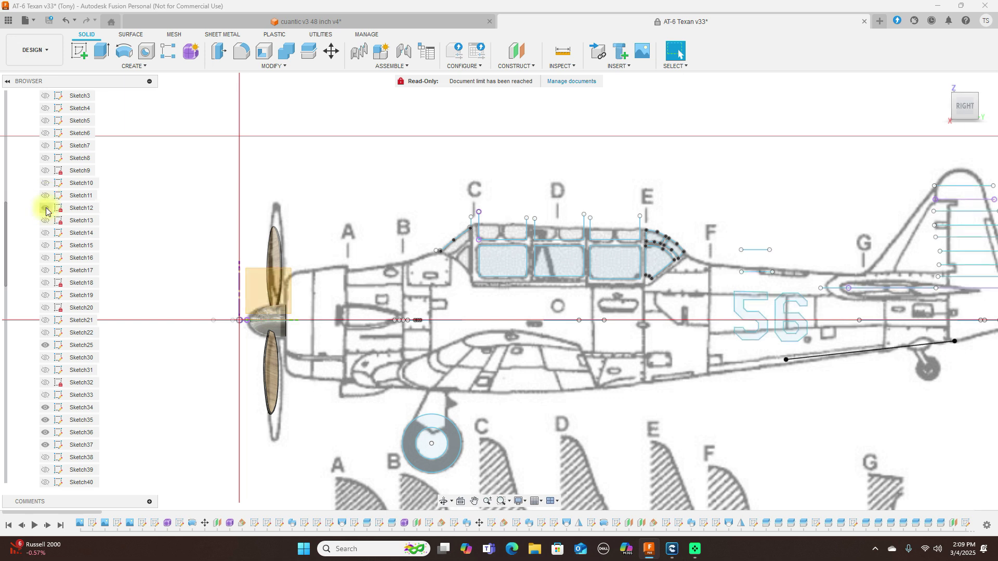
click(46, 209)
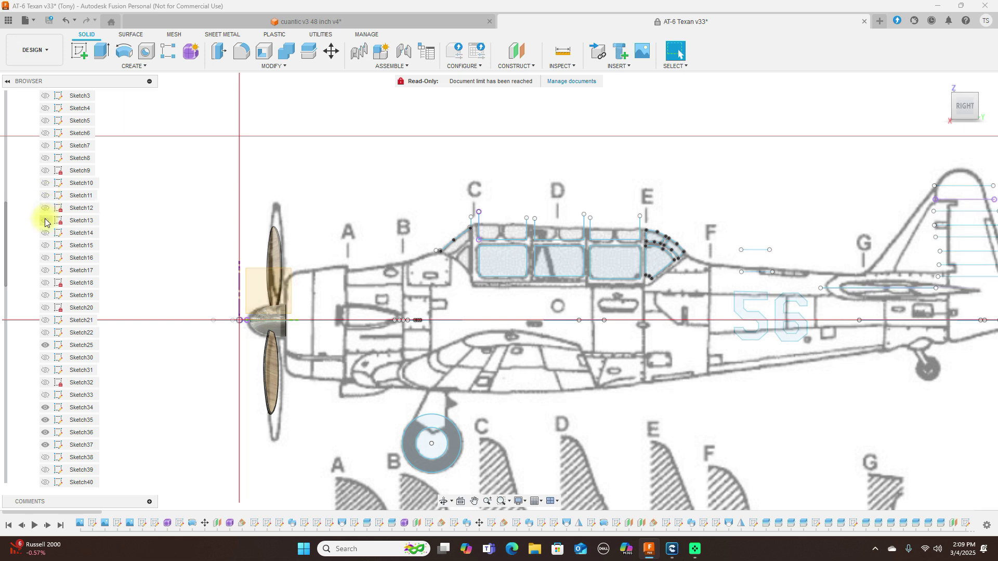
click(45, 221)
click(44, 223)
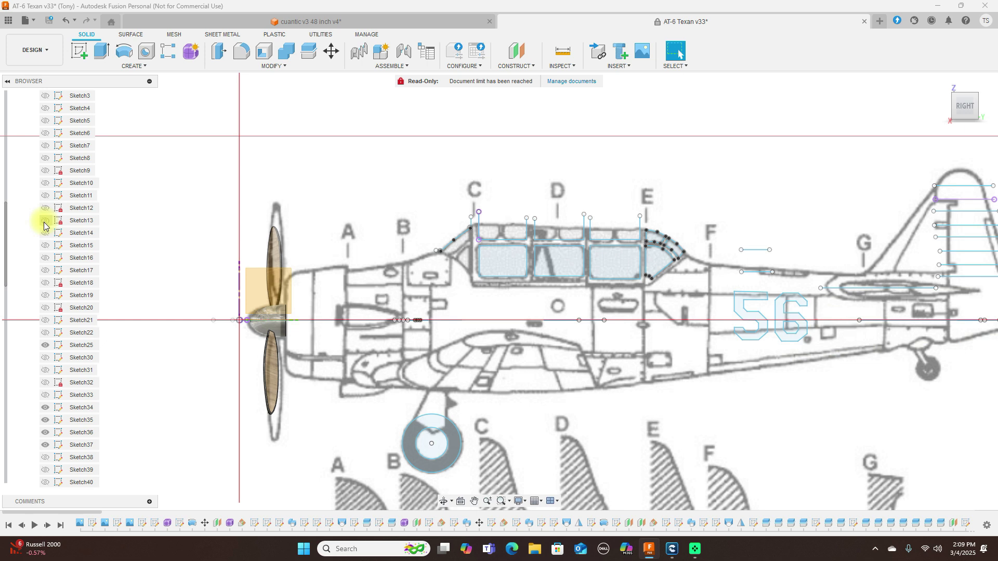
click(44, 232)
click(44, 234)
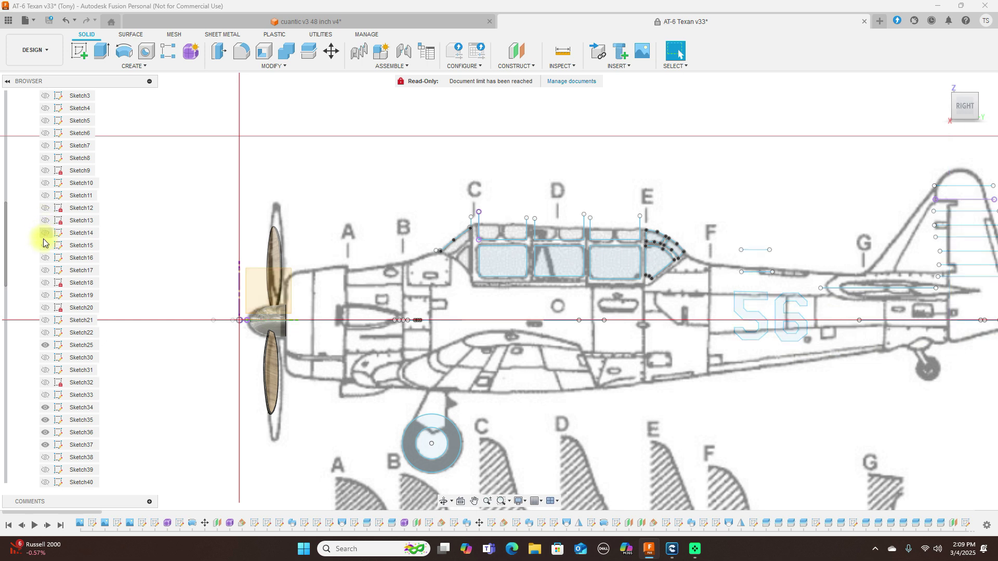
click(44, 247)
click(44, 248)
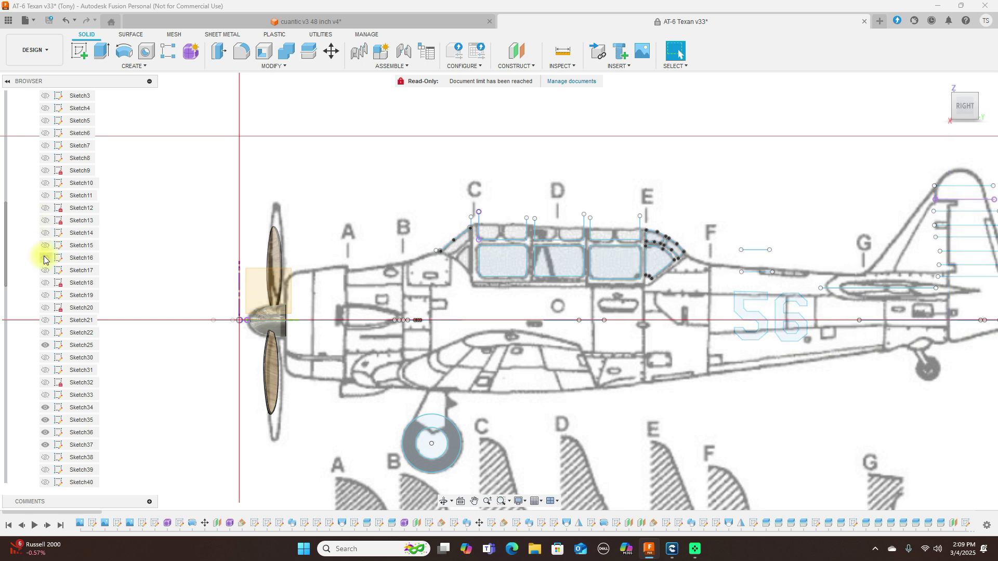
- Show Sketch16, the wing root airfoil, and inspect it up close over the side-view blueprint and from the front
click(45, 257)
click(539, 374)
scroll(539, 374, up, 5)
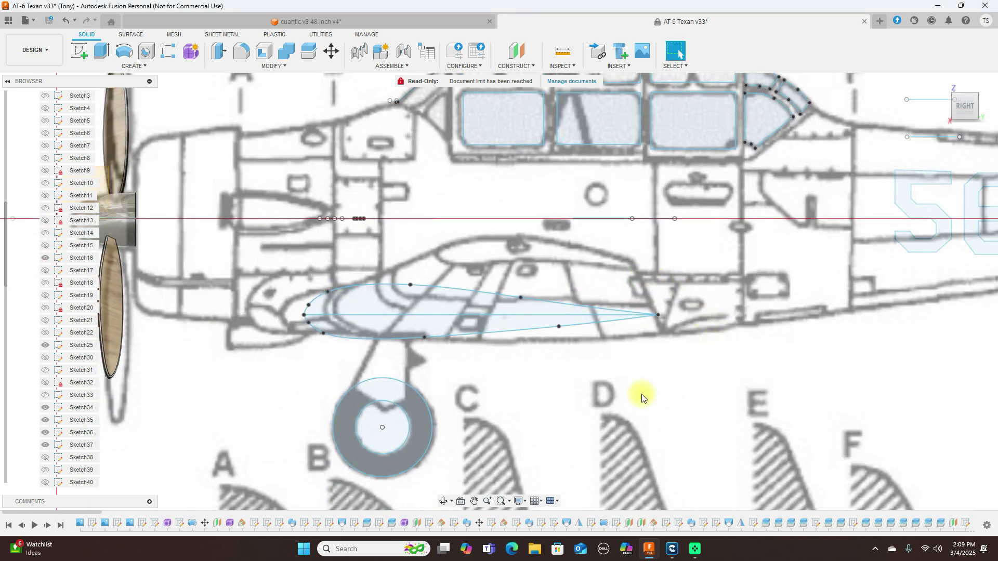
click(314, 328)
click(954, 104)
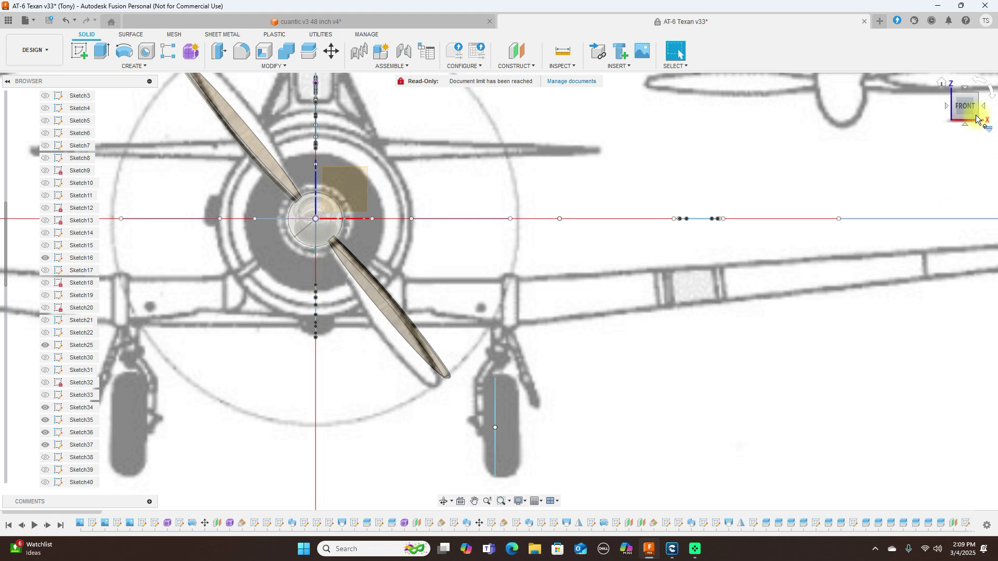
click(983, 106)
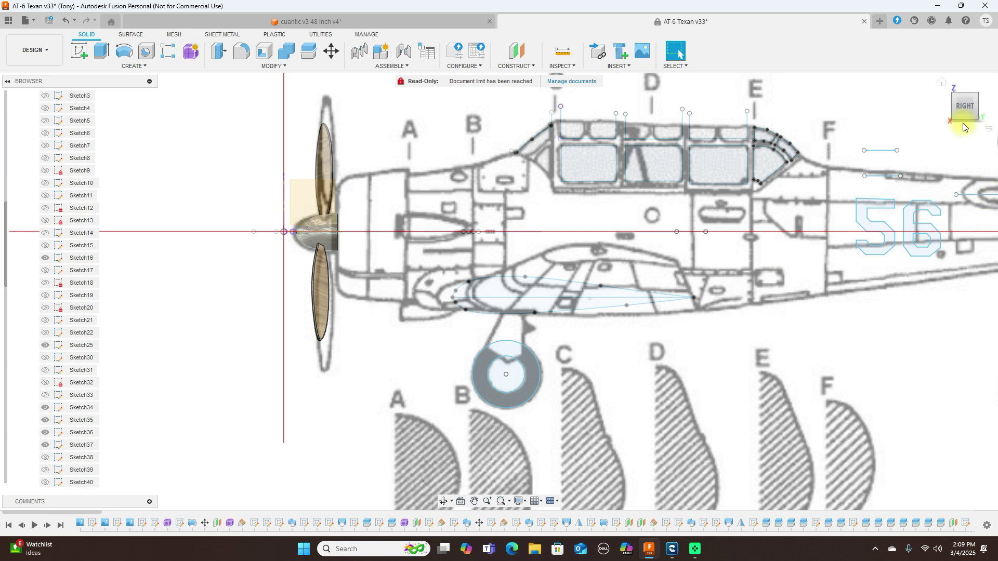
click(949, 107)
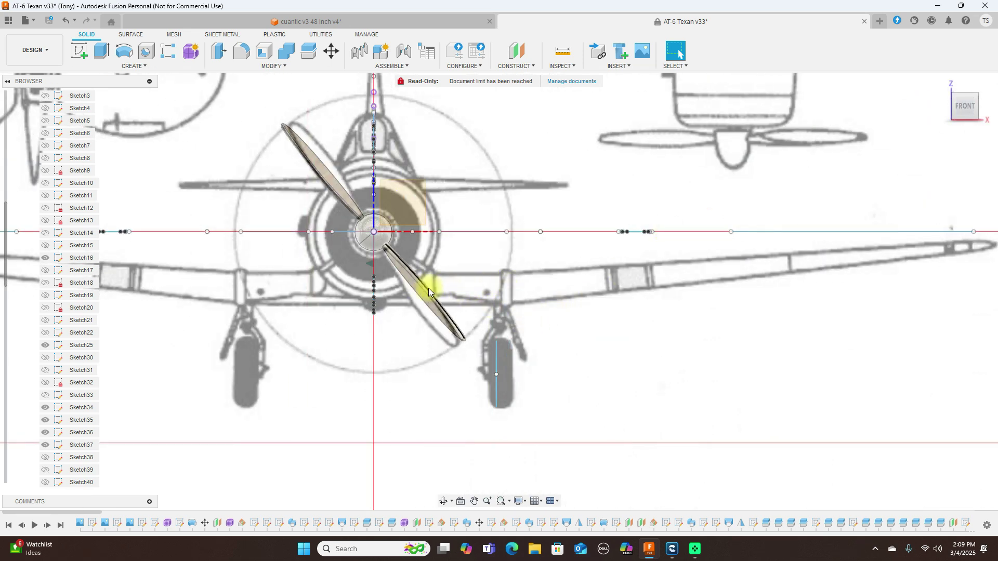
click(985, 108)
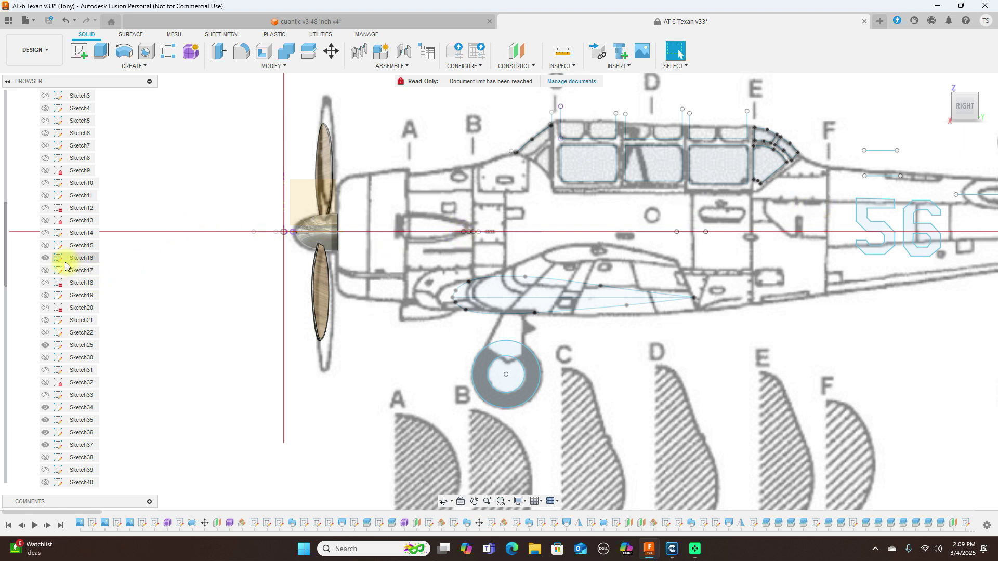
- Show Sketch17 together with Sketch16 and inspect its lines from the front and at an angle
click(45, 259)
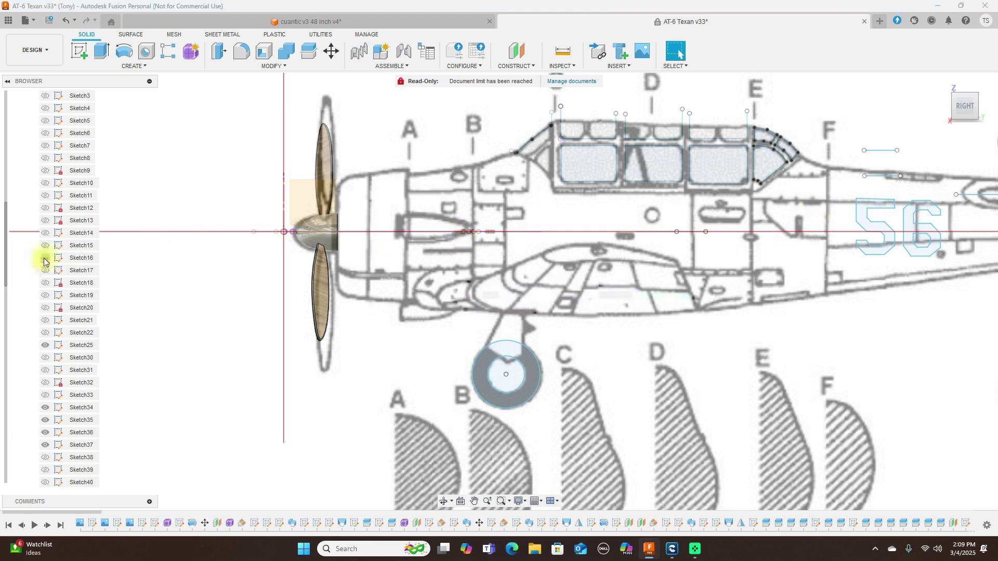
click(45, 271)
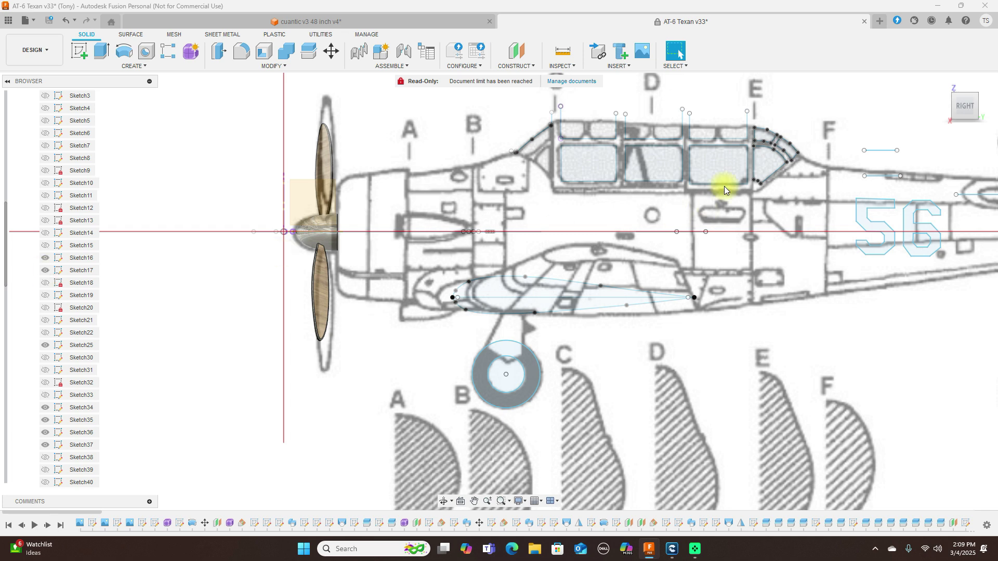
drag(965, 105, 447, 296)
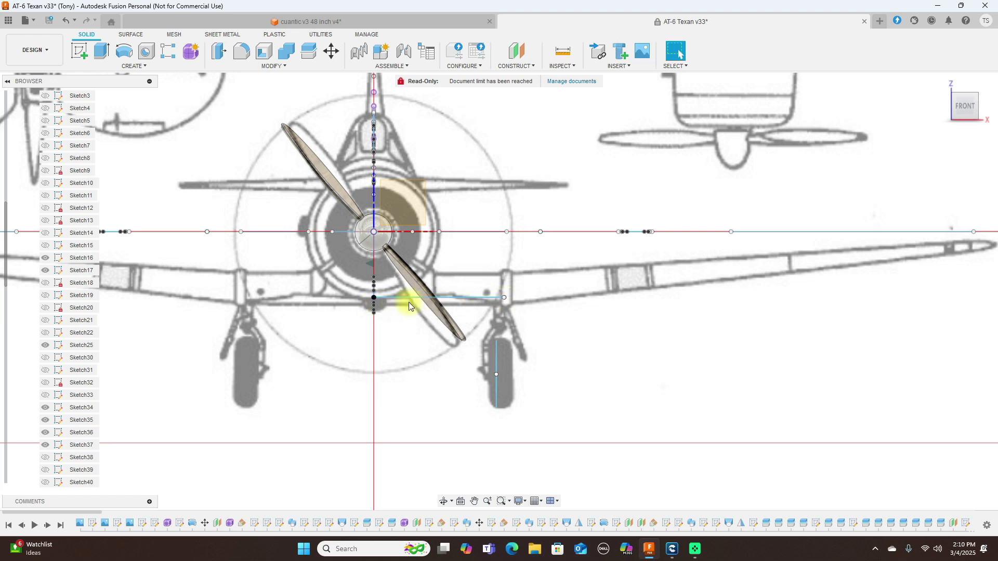
click(858, 232)
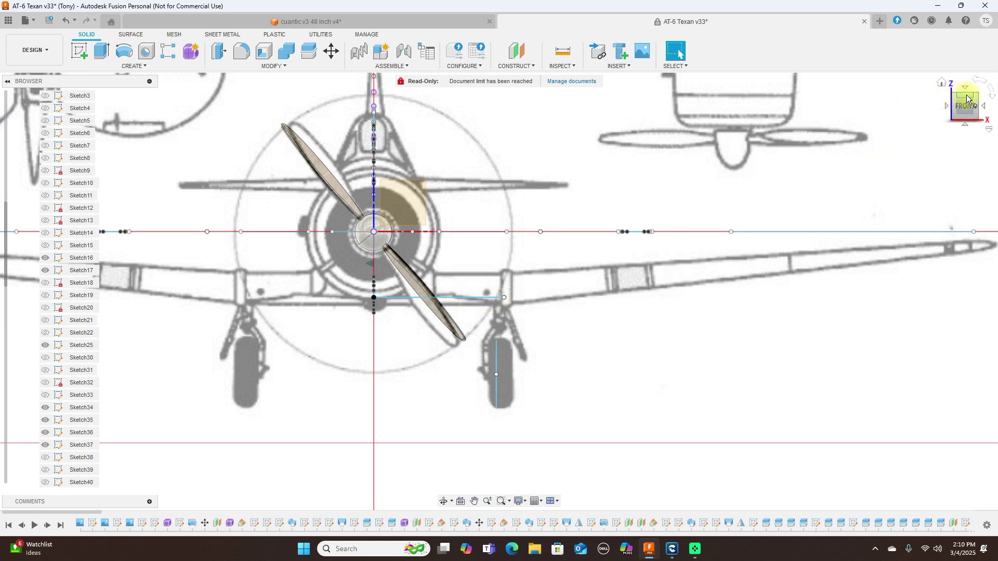
mouse_move(960, 101)
mouse_down()
mouse_move(966, 107)
mouse_move(883, 119)
mouse_up()
click(438, 267)
key(Delete)
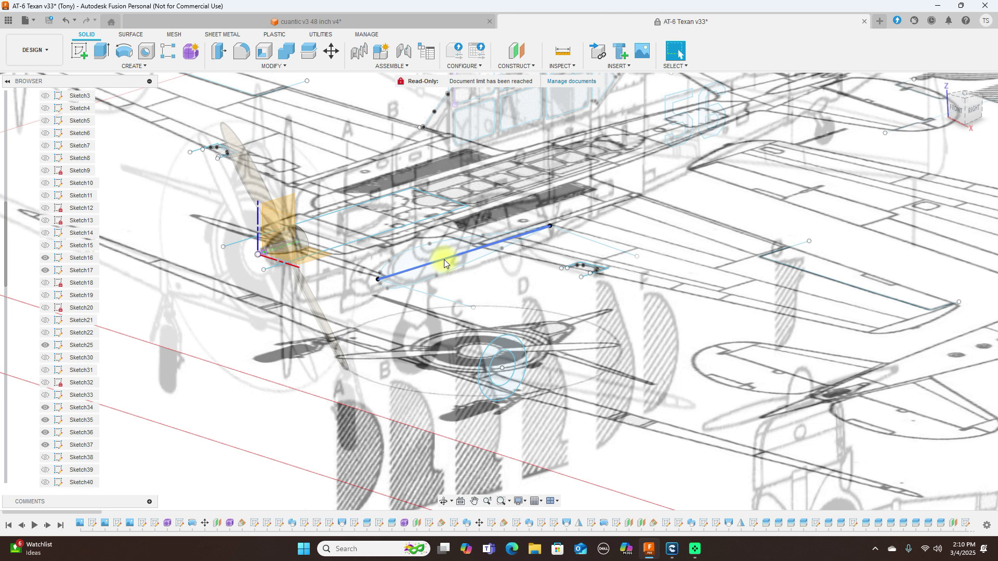
key(Delete)
- Examine the Sketch17 lines along the center wing section's leading and trailing edges from the front, top and right side
click(953, 110)
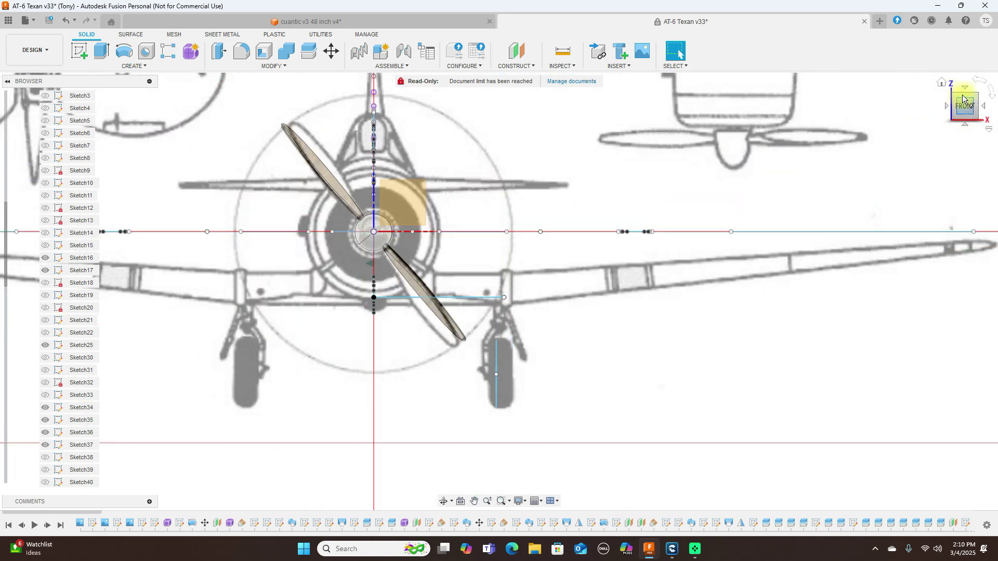
click(965, 89)
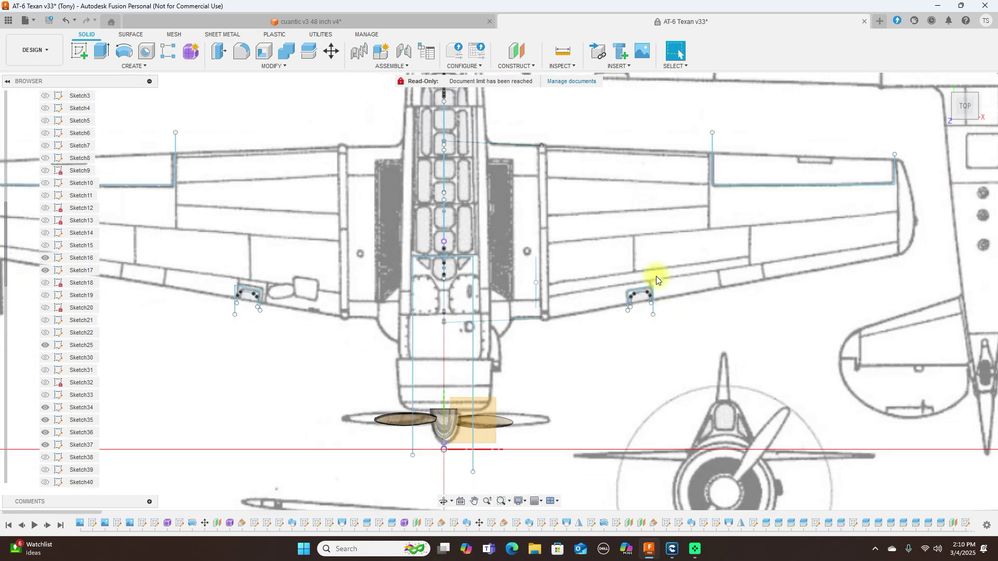
scroll(642, 273, up, 2)
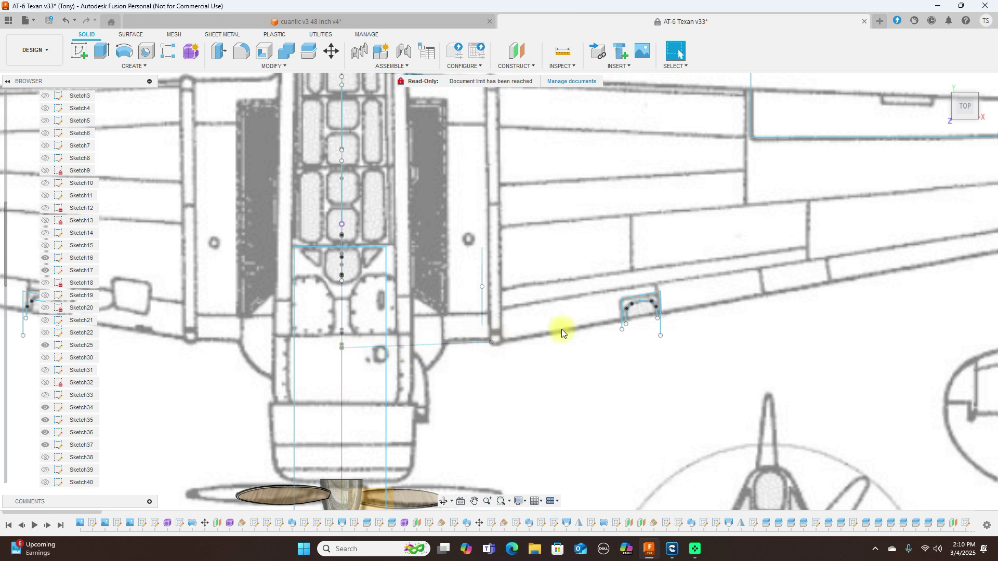
scroll(561, 329, down, 2)
click(405, 135)
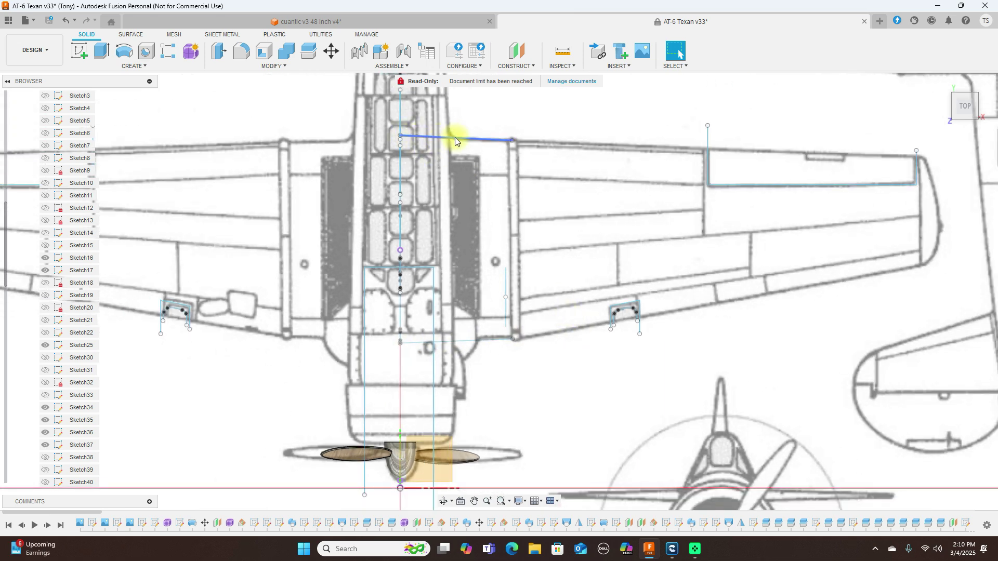
click(965, 125)
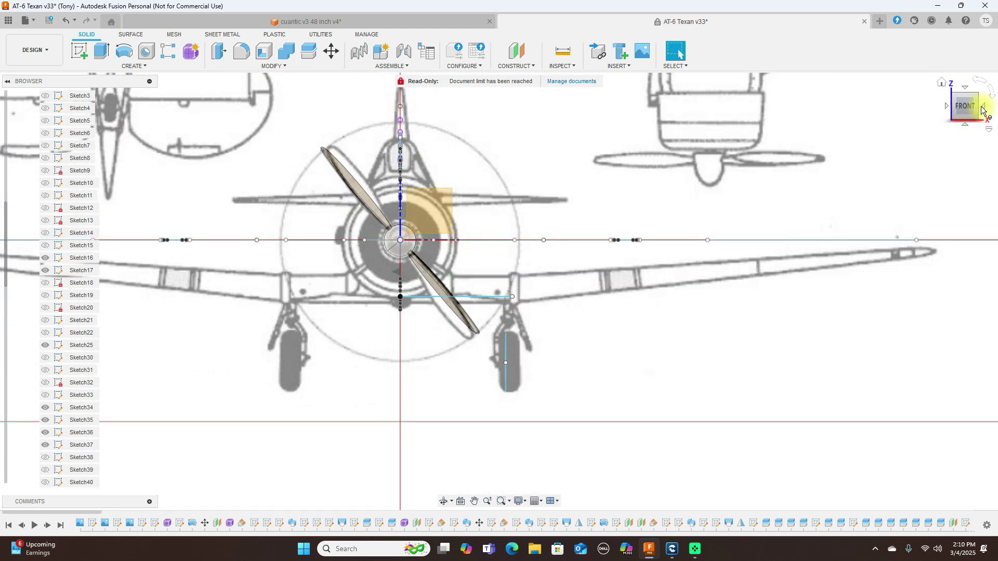
click(982, 107)
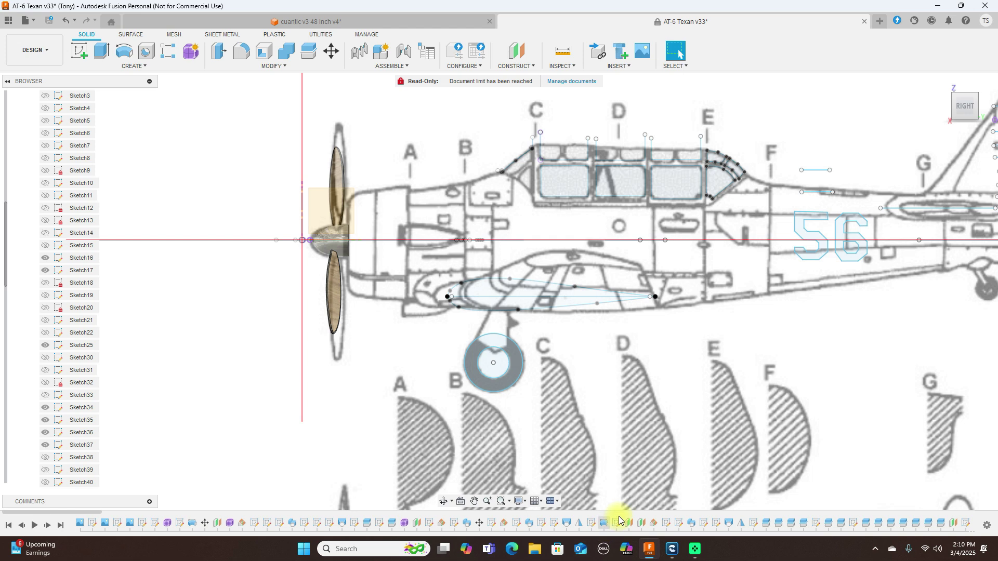
- Examine how the root airfoil and the Sketch17 lines relate in tilted, front and right-side views
click(953, 111)
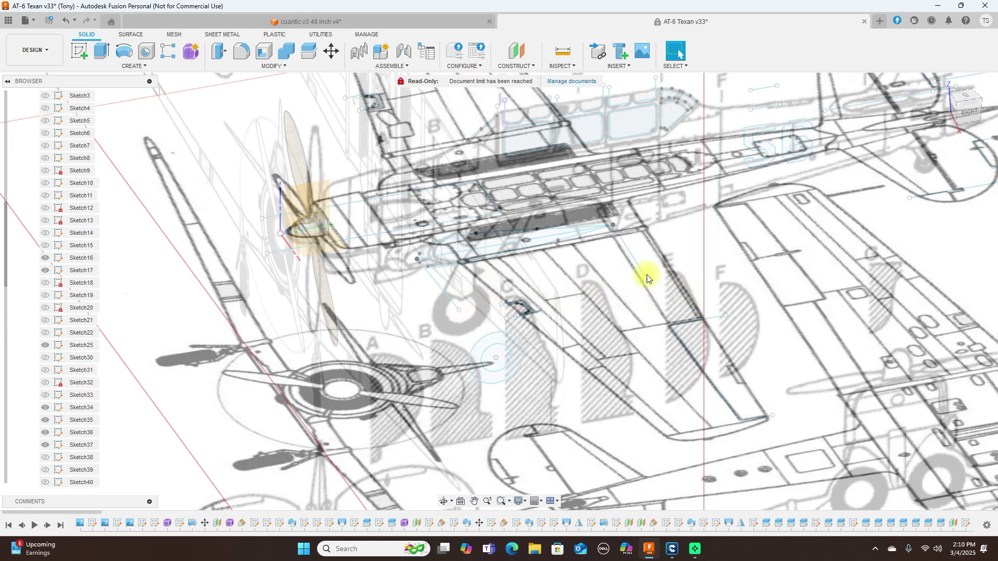
click(967, 118)
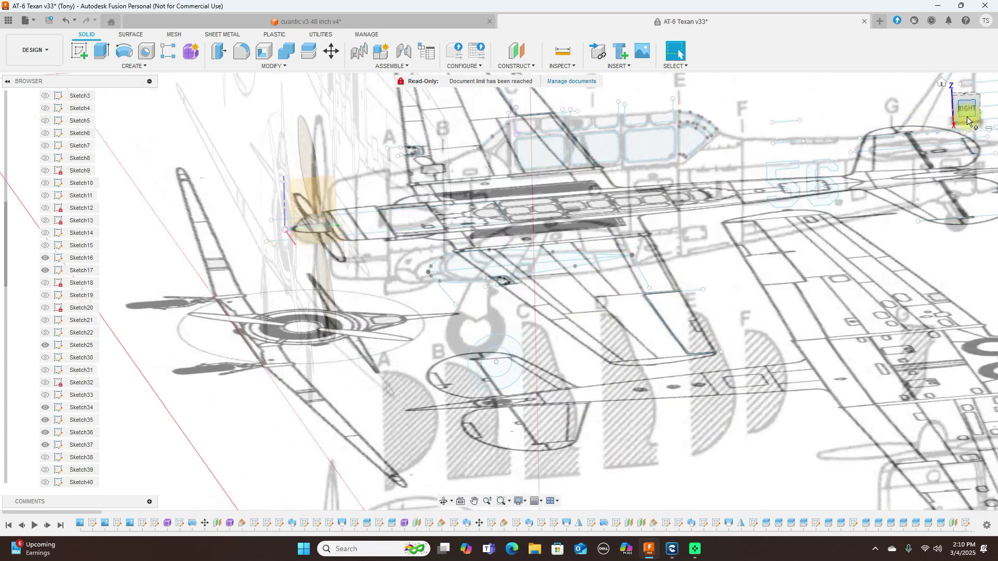
click(946, 107)
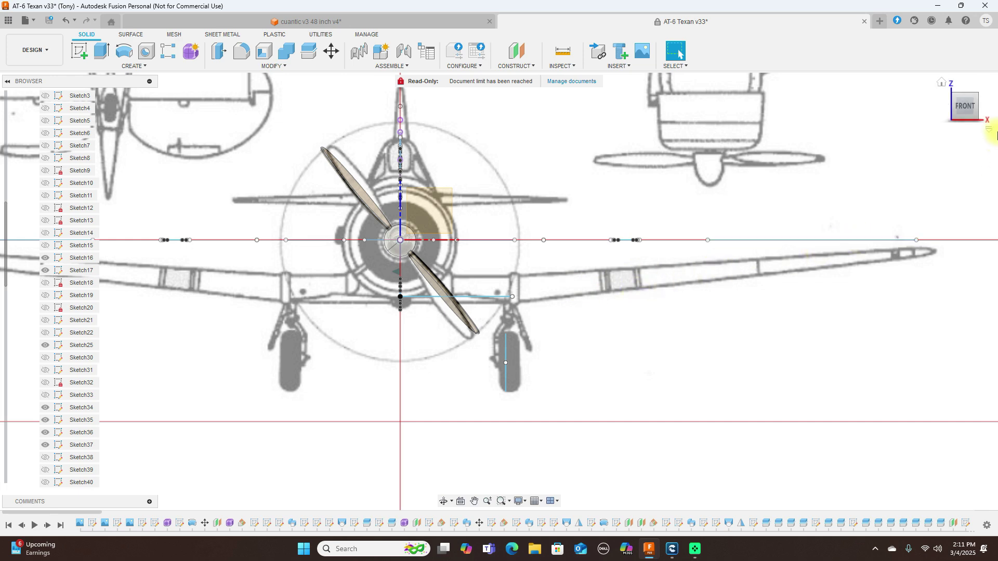
click(984, 107)
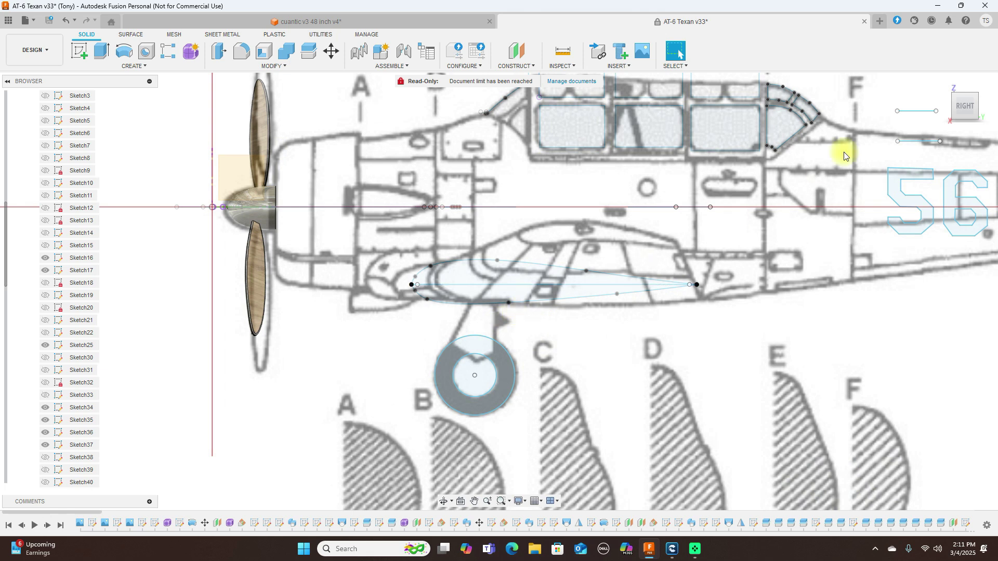
mouse_move(958, 109)
mouse_down()
mouse_move(976, 110)
mouse_move(688, 213)
mouse_up()
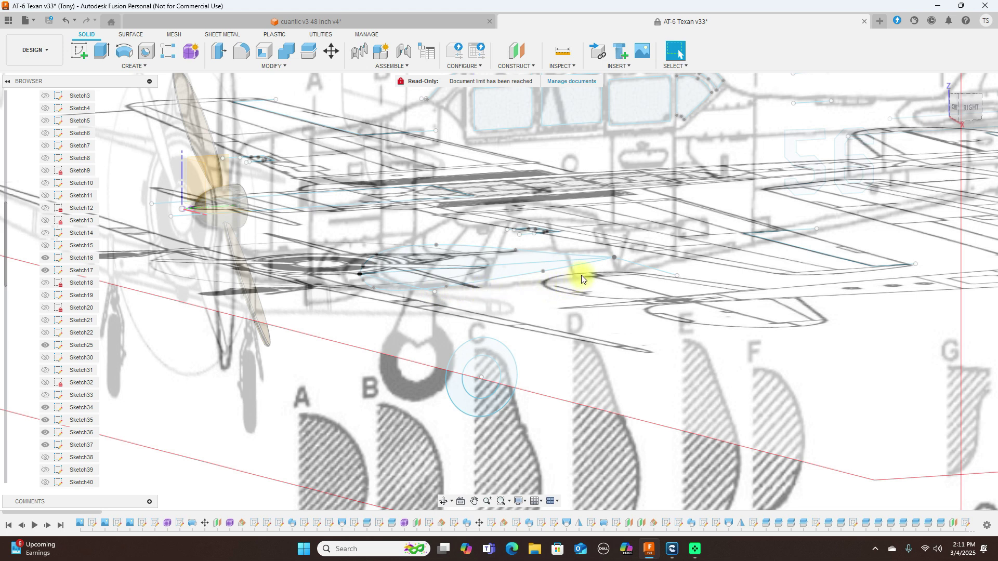
click(954, 109)
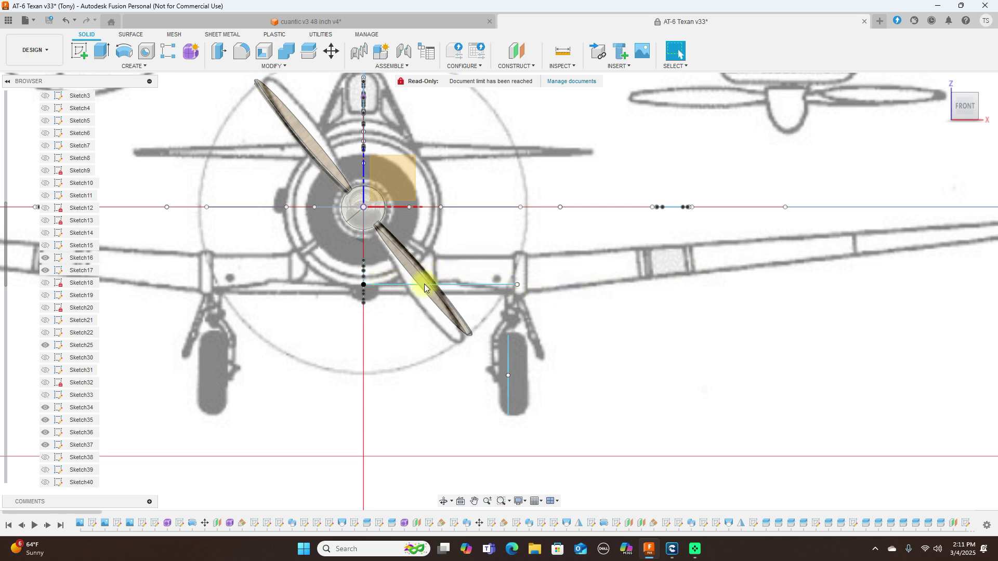
- Show Sketch18, the airfoil at the outer end of the center wing section, and inspect it from the front and at angles
mouse_move(977, 101)
mouse_down()
mouse_move(959, 102)
mouse_move(948, 119)
mouse_up()
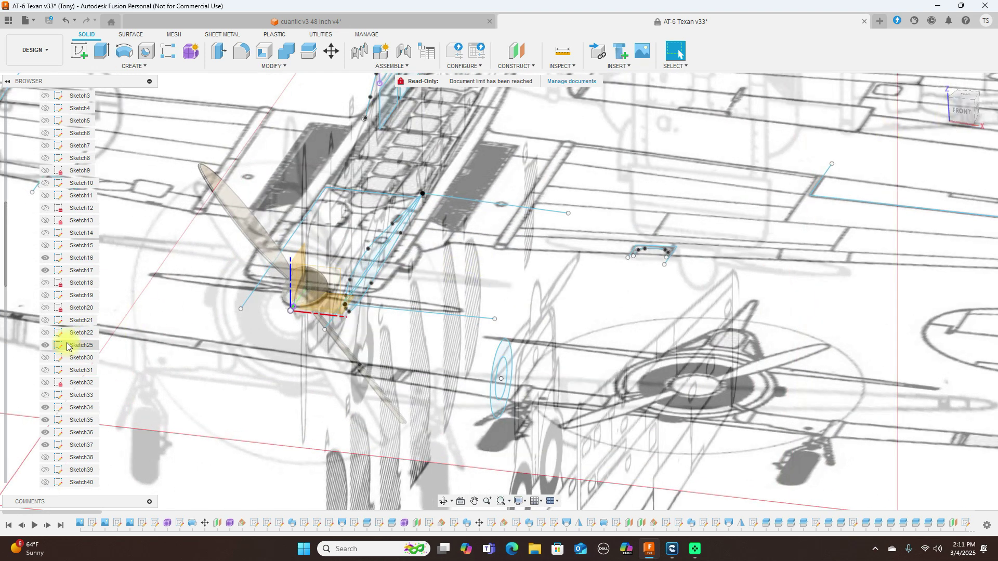
click(48, 285)
click(47, 284)
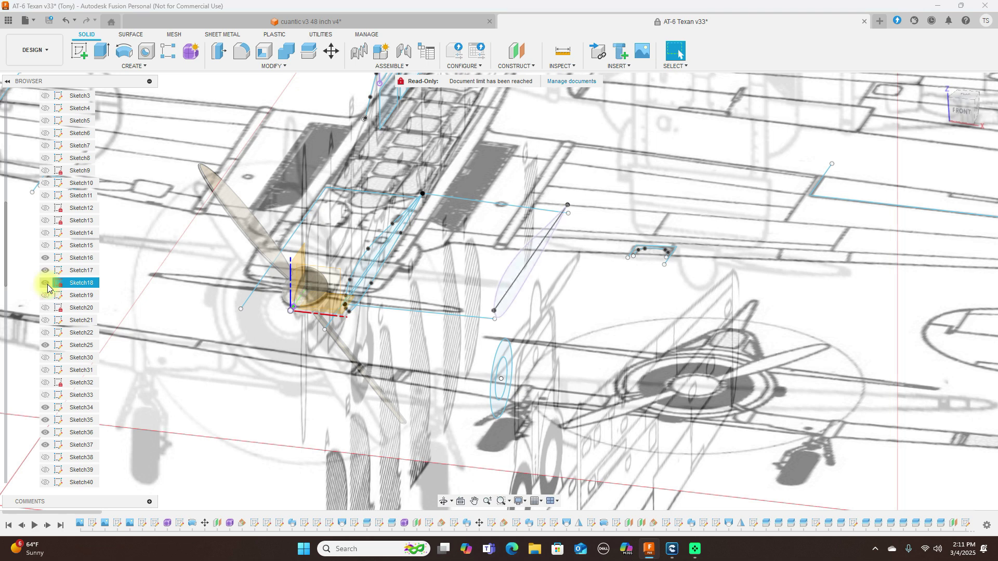
scroll(380, 286, up, 1)
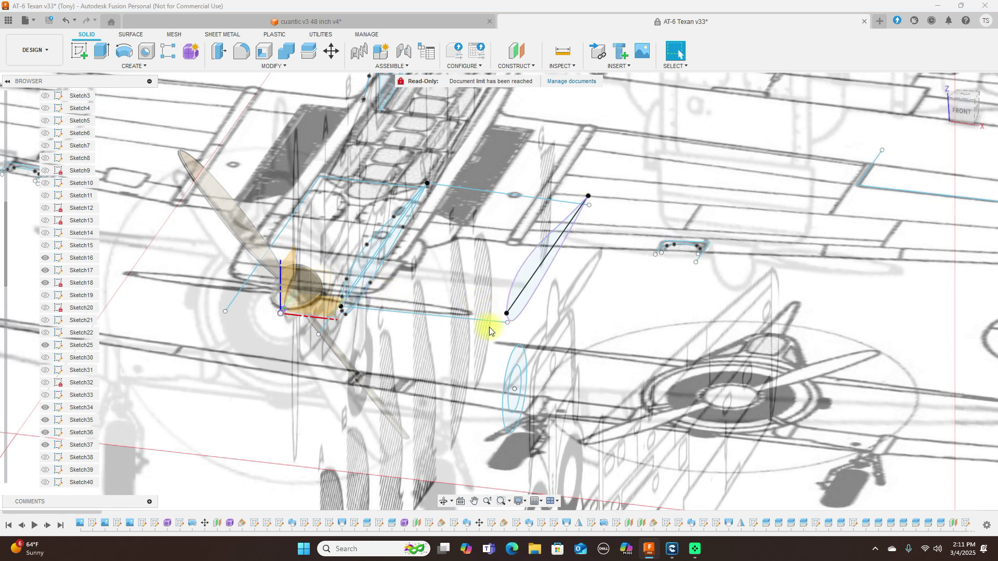
click(963, 109)
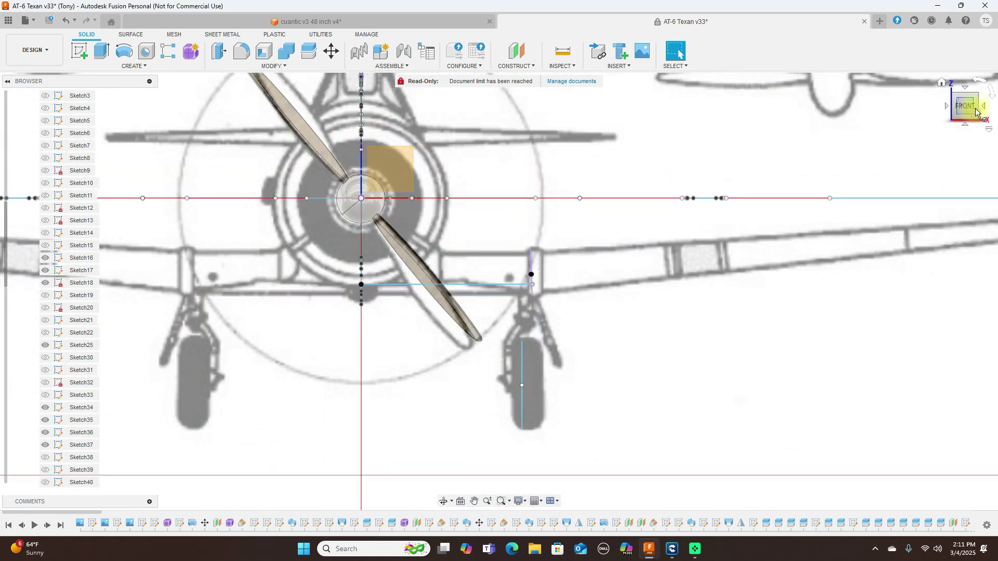
drag(969, 112, 942, 109)
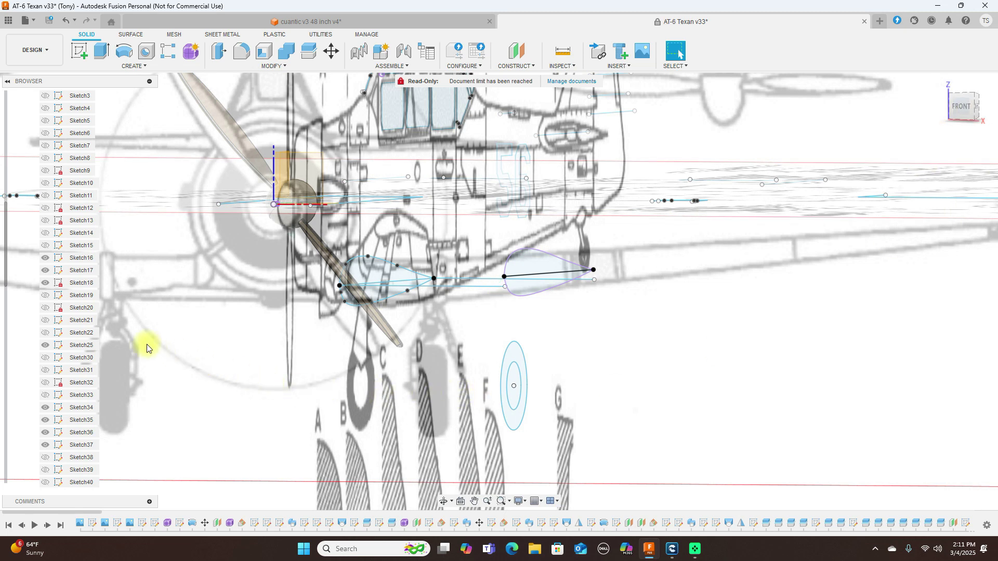
- Show Sketch19, the guide lines of the outer wing panel, and inspect how they rise from the center section in front and tilted views
click(45, 296)
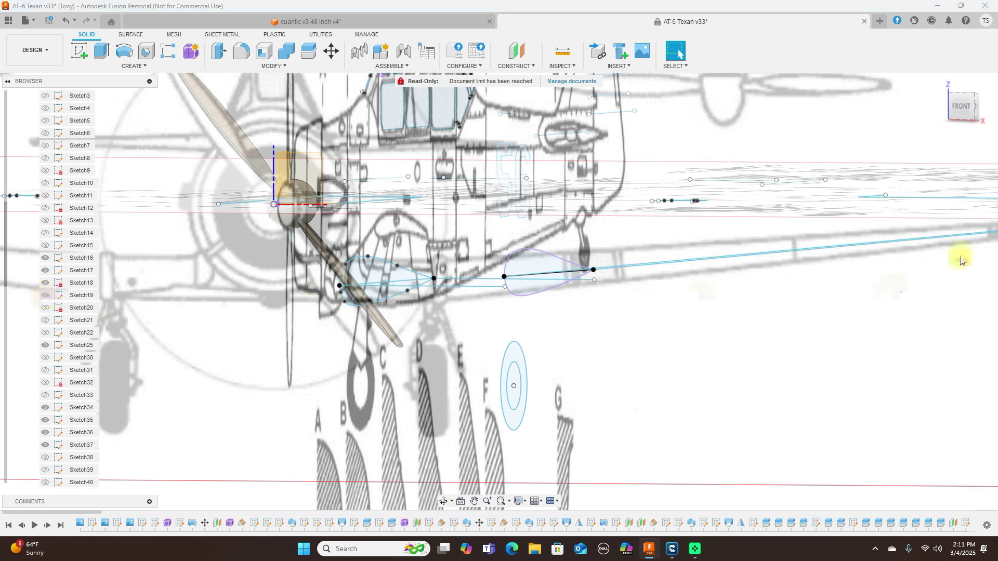
drag(958, 105, 591, 311)
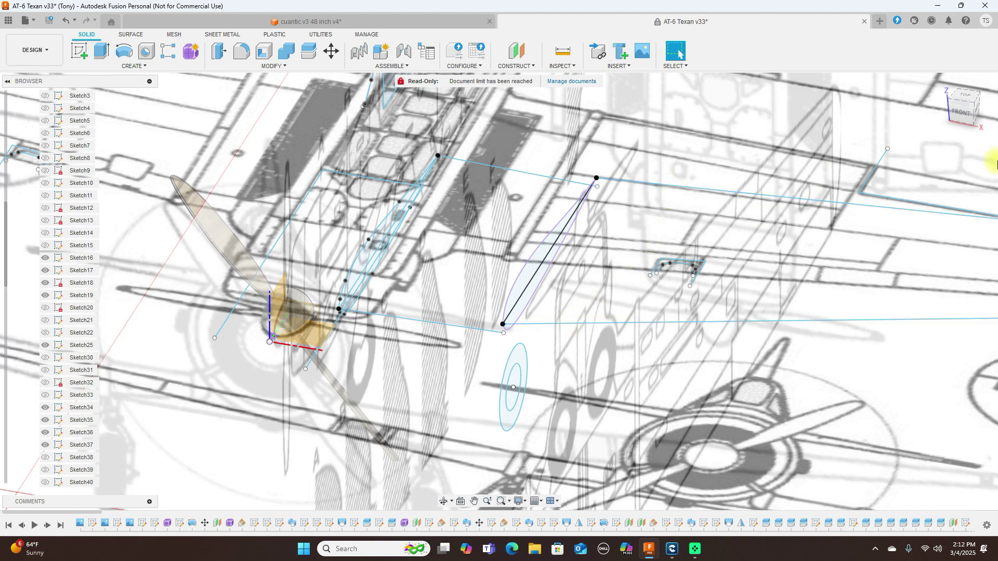
click(960, 112)
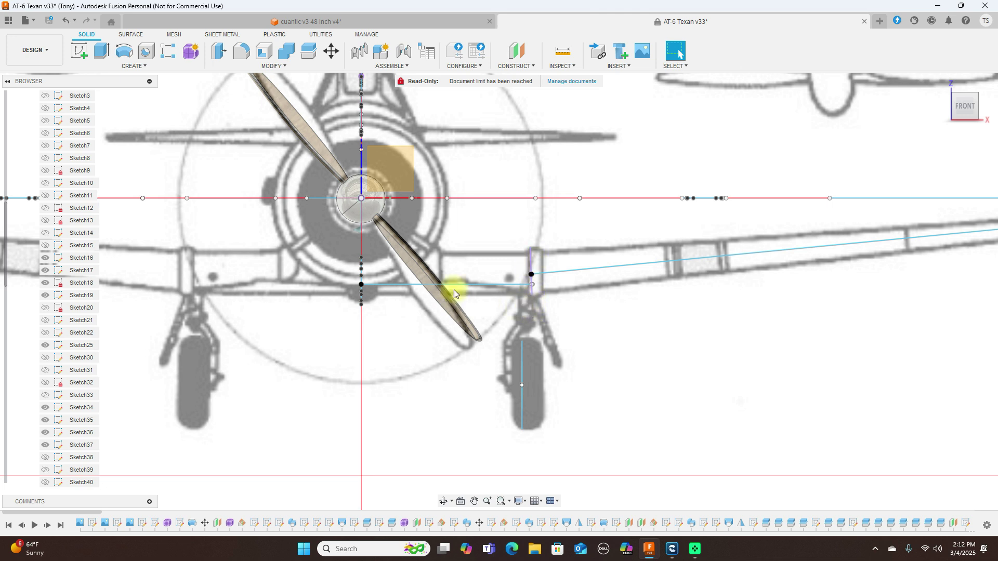
click(362, 283)
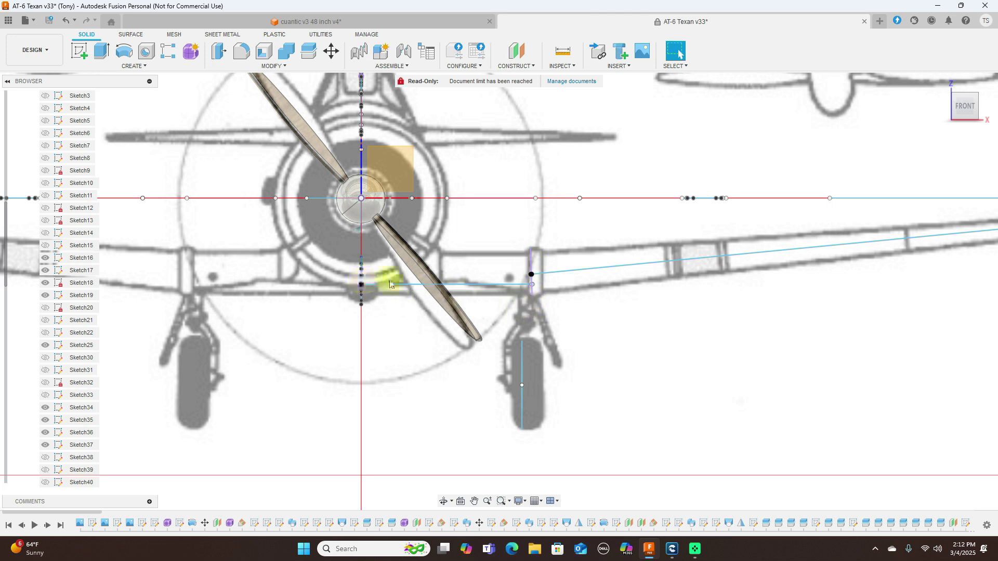
shift+click(530, 275)
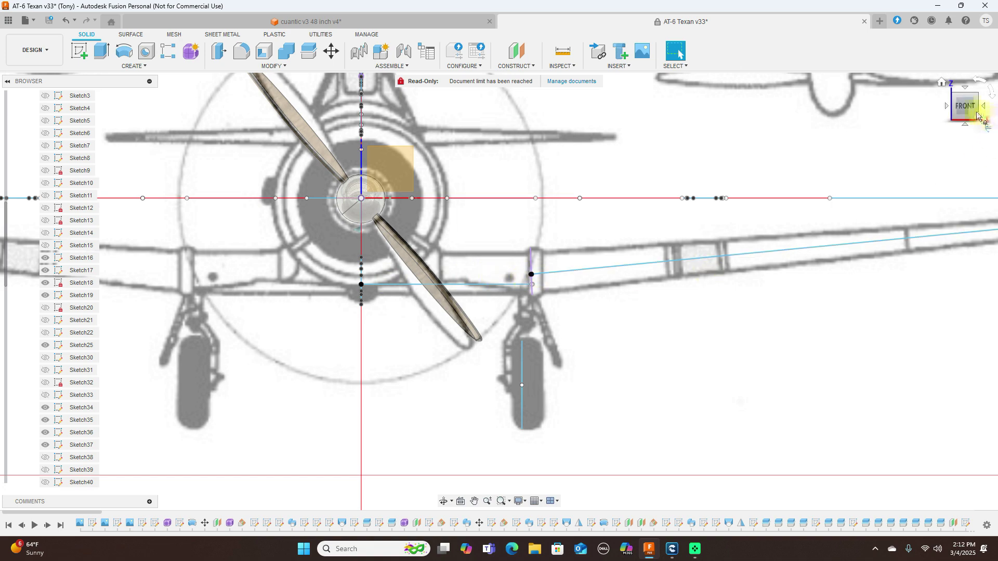
drag(977, 115, 943, 115)
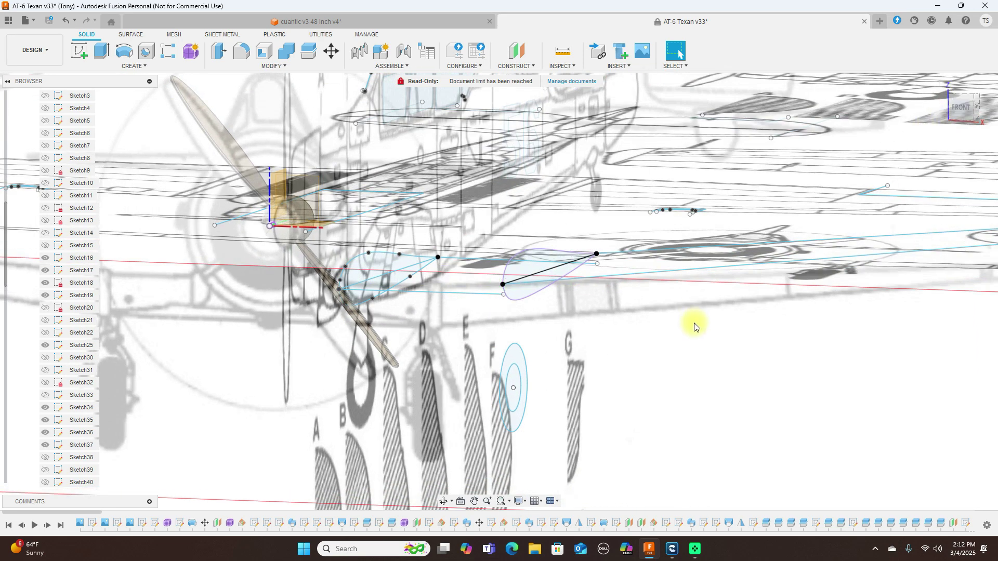
- Show Sketch20, Sketch21 and Sketch22 and inspect the outer wing sketches from the front, the right side and at an angle
scroll(695, 325, up, 2)
scroll(694, 326, up, 1)
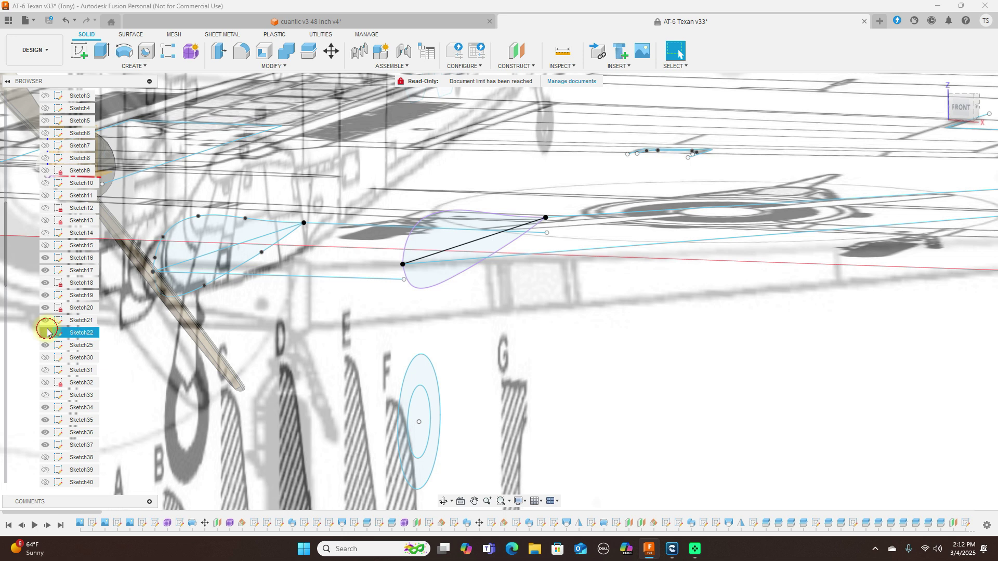
scroll(556, 353, down, 2)
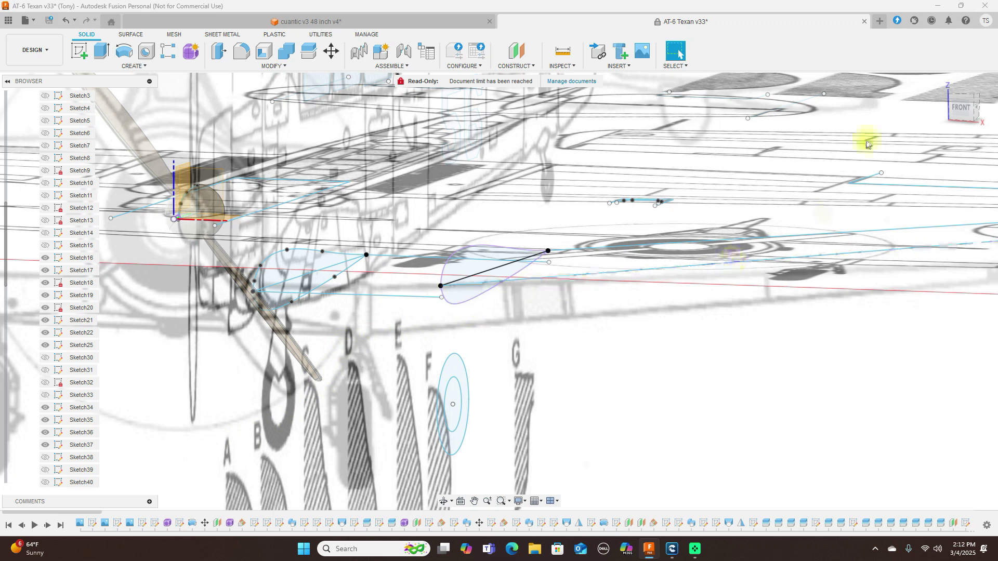
click(960, 109)
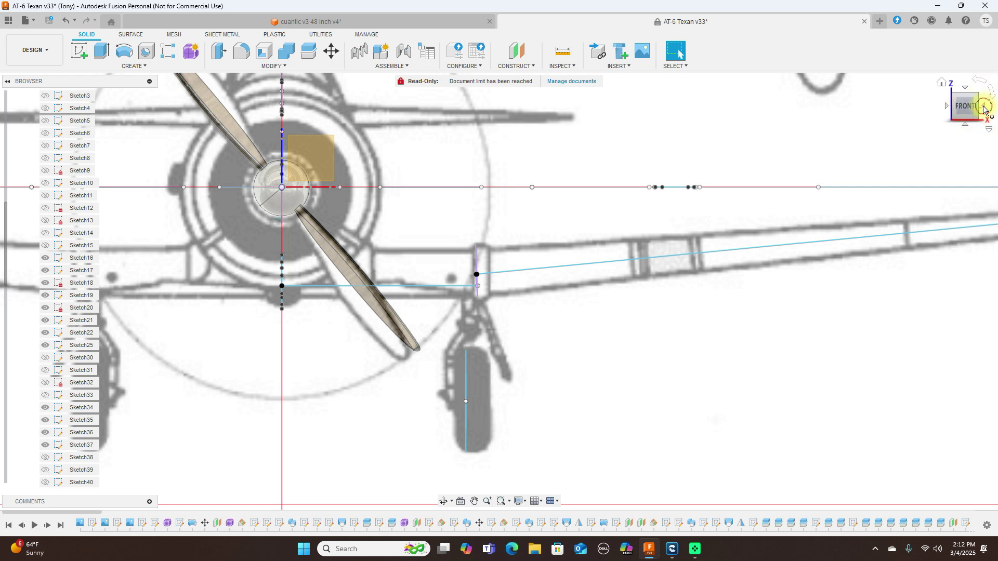
click(984, 108)
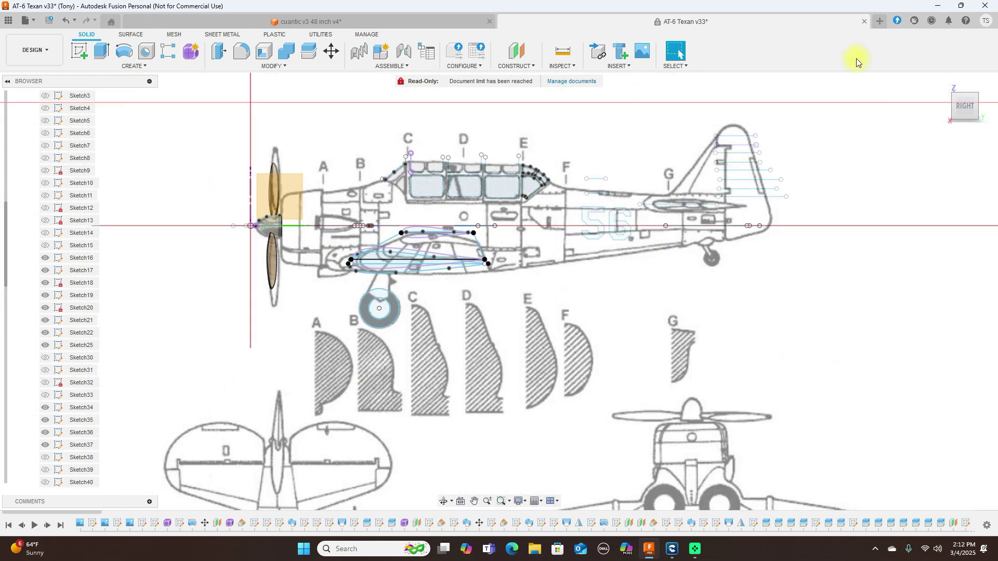
drag(961, 104, 979, 107)
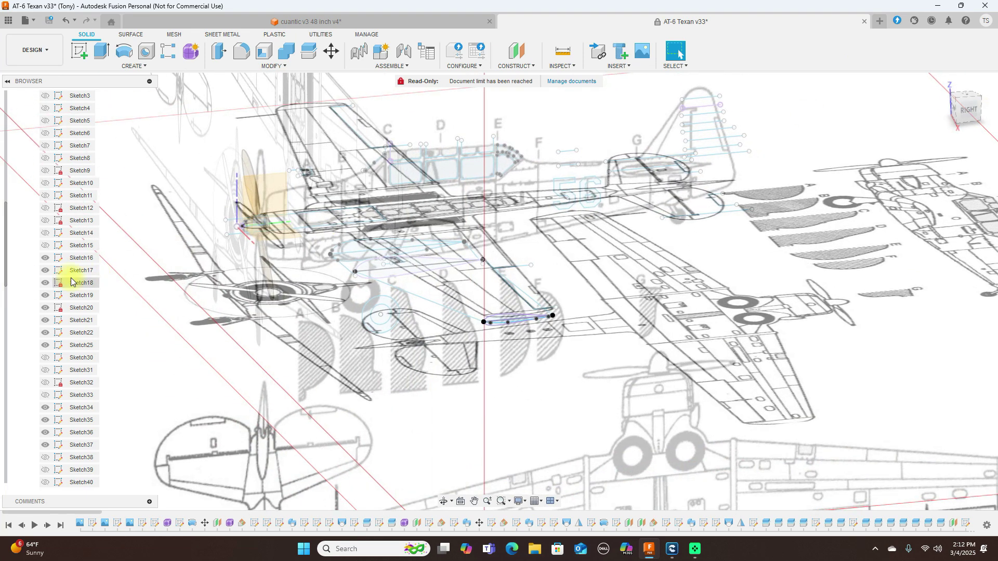
- Show all bodies and hide the sketches, canvases and origin to display only the finished aircraft
scroll(72, 270, up, 5)
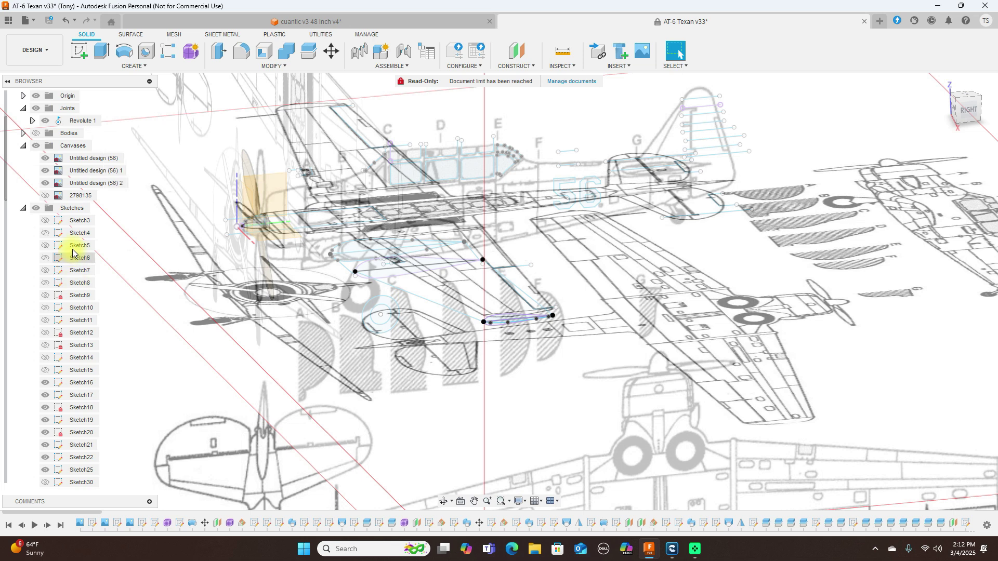
click(23, 207)
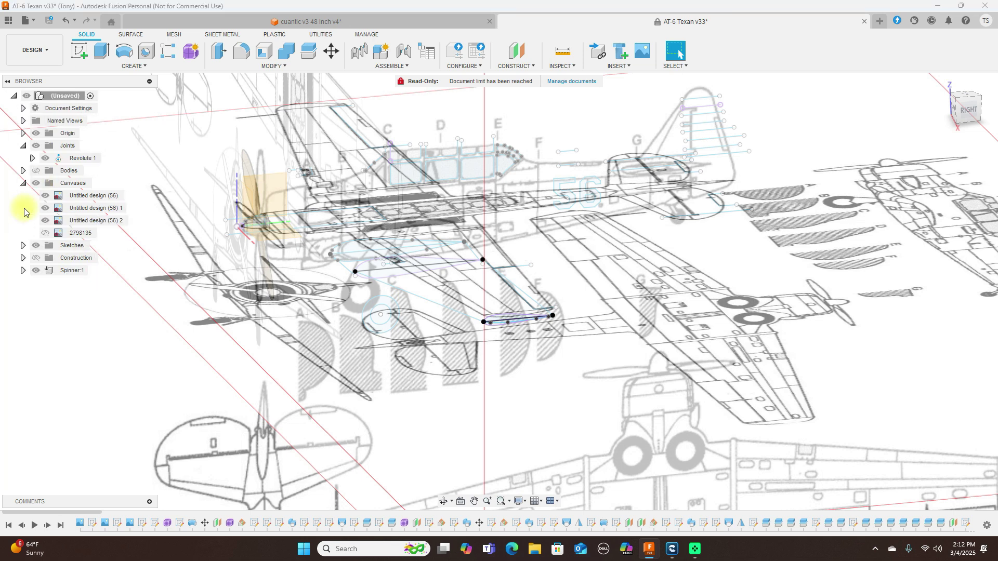
click(34, 172)
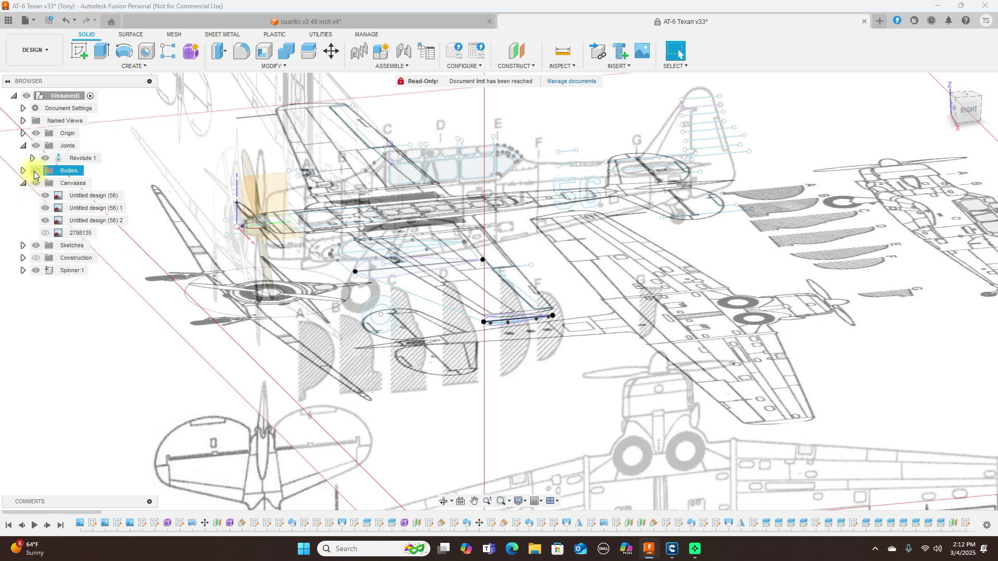
click(35, 172)
click(23, 183)
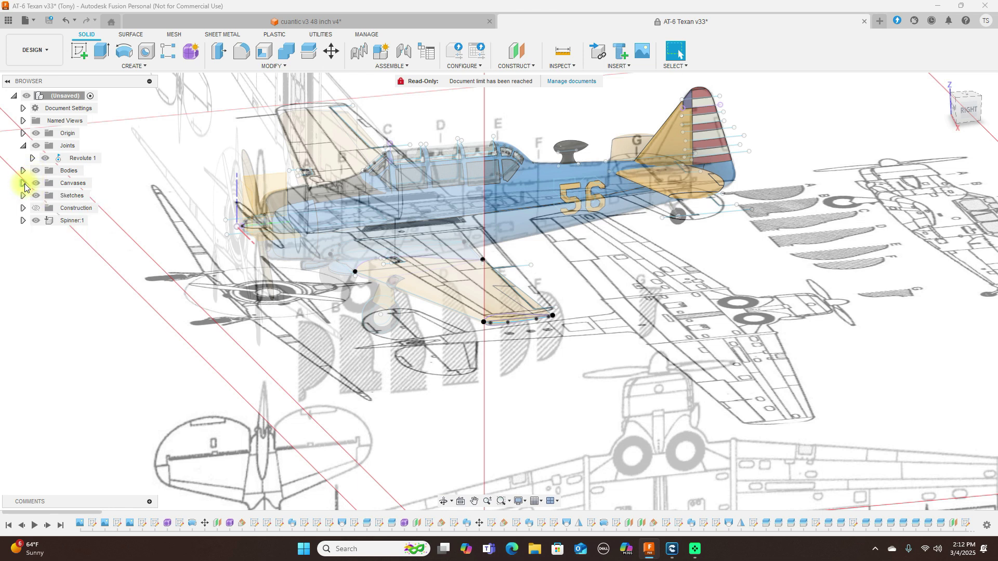
click(35, 196)
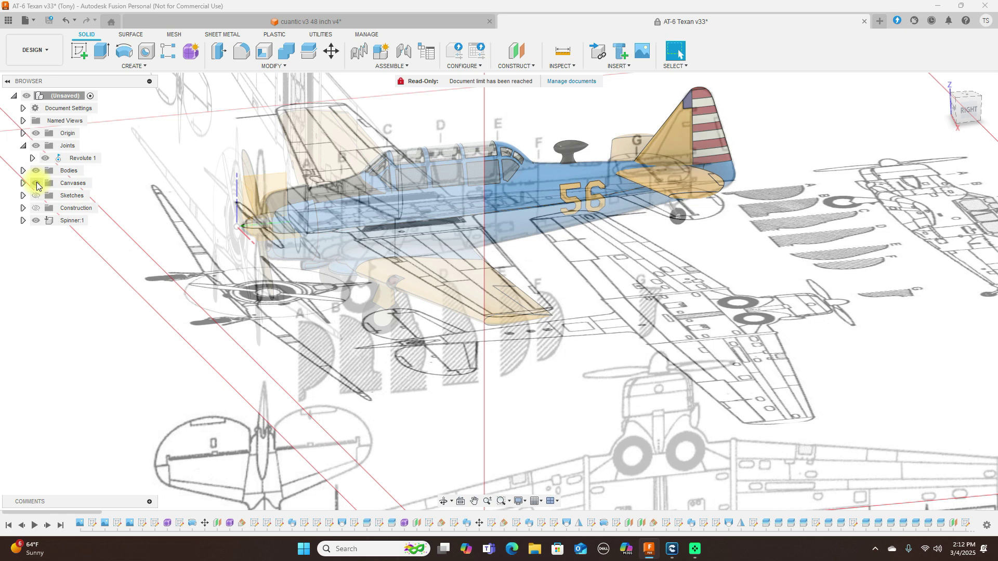
click(36, 183)
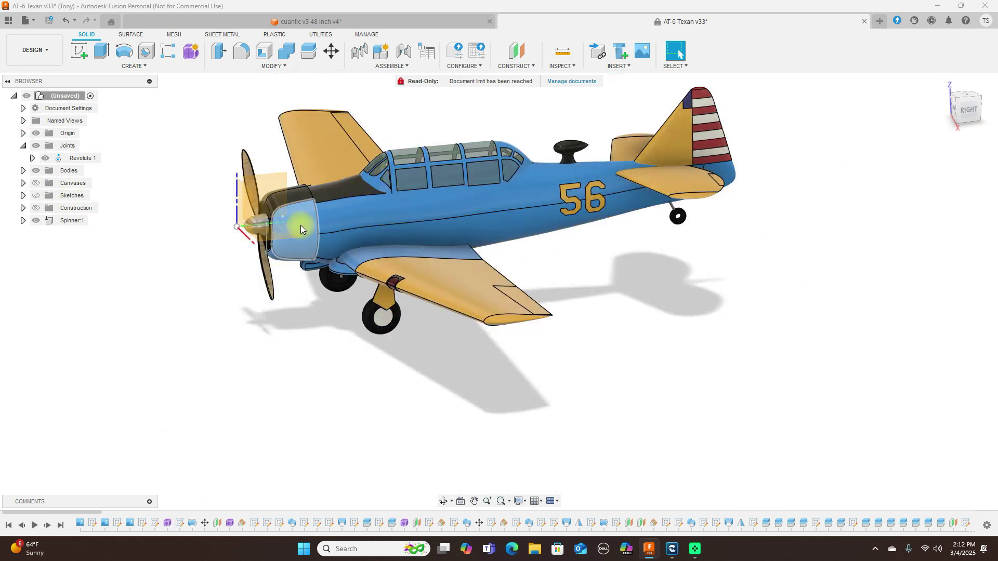
click(968, 128)
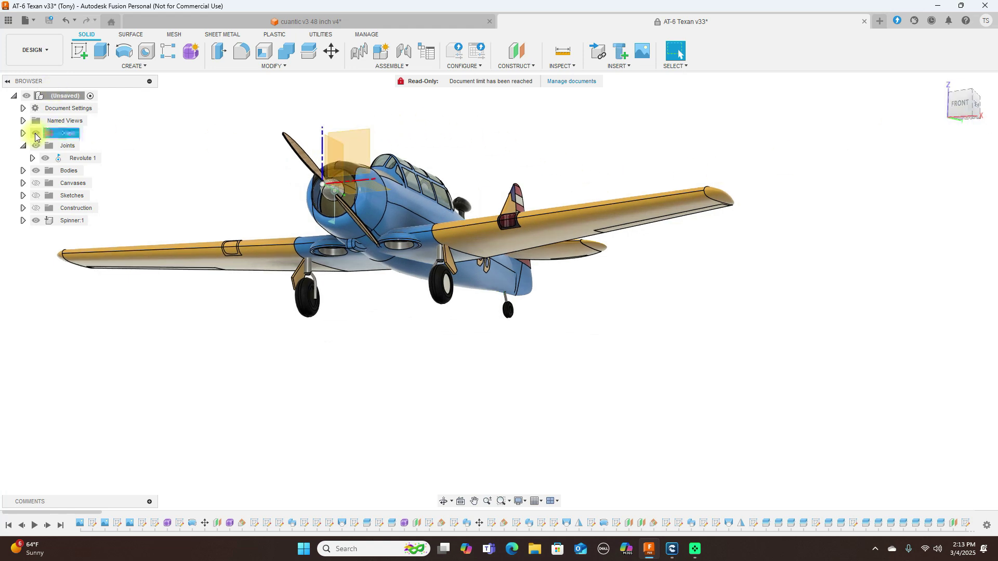
scroll(204, 174, up, 3)
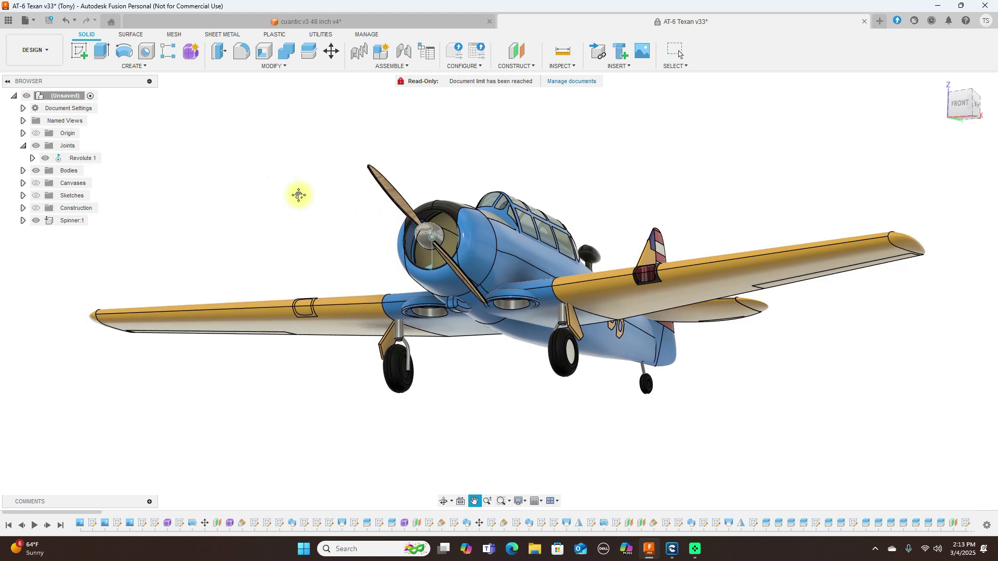
- Examine the finished aircraft model from the front, the right side, underneath and at several tilted angles
mouse_move(961, 125)
shift+middle_down()
mouse_move(790, 107)
mouse_move(916, 111)
mouse_move(923, 98)
mouse_move(921, 106)
shift+middle_up()
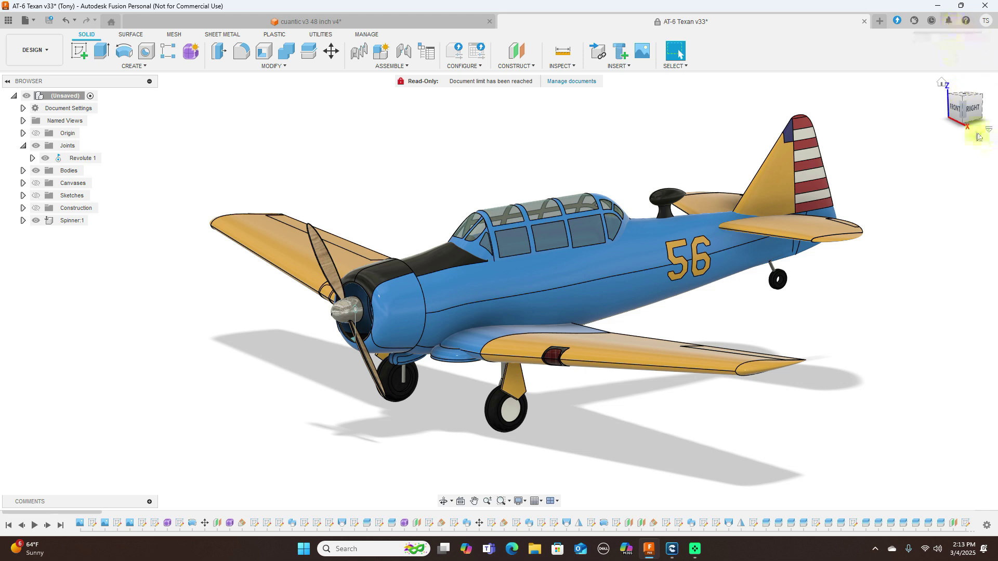
drag(963, 106, 976, 78)
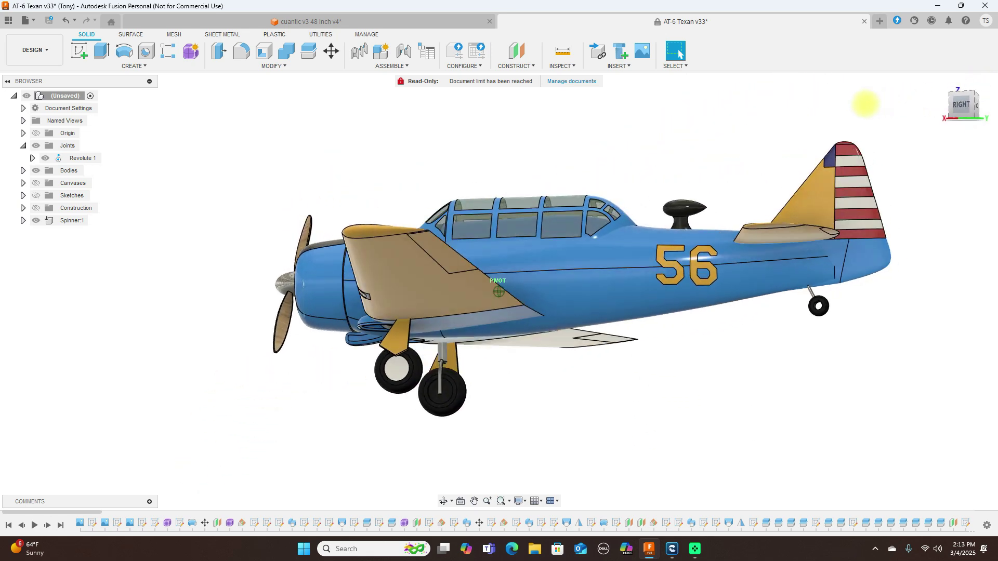
shift+middle_drag(865, 104, 990, 115)
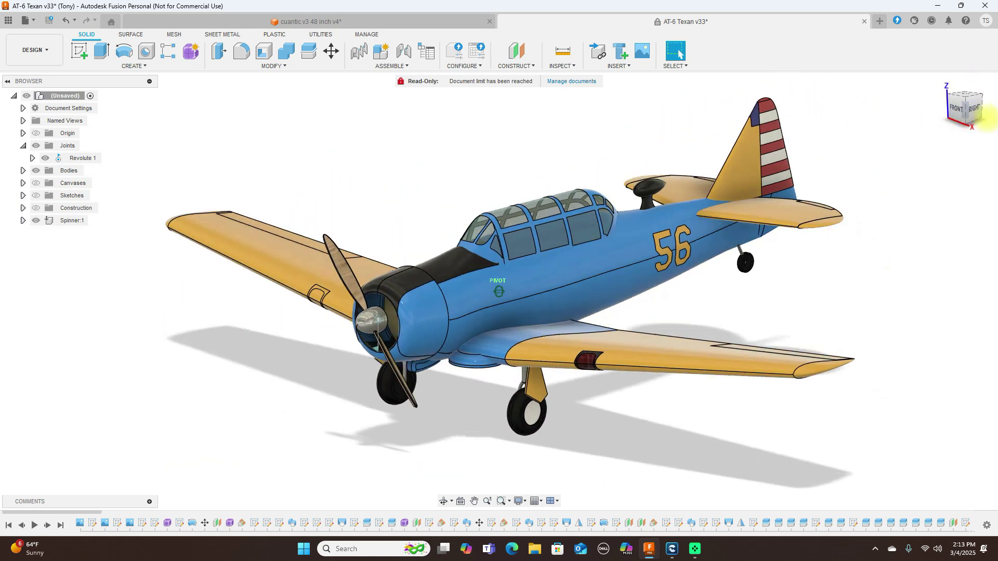
click(957, 108)
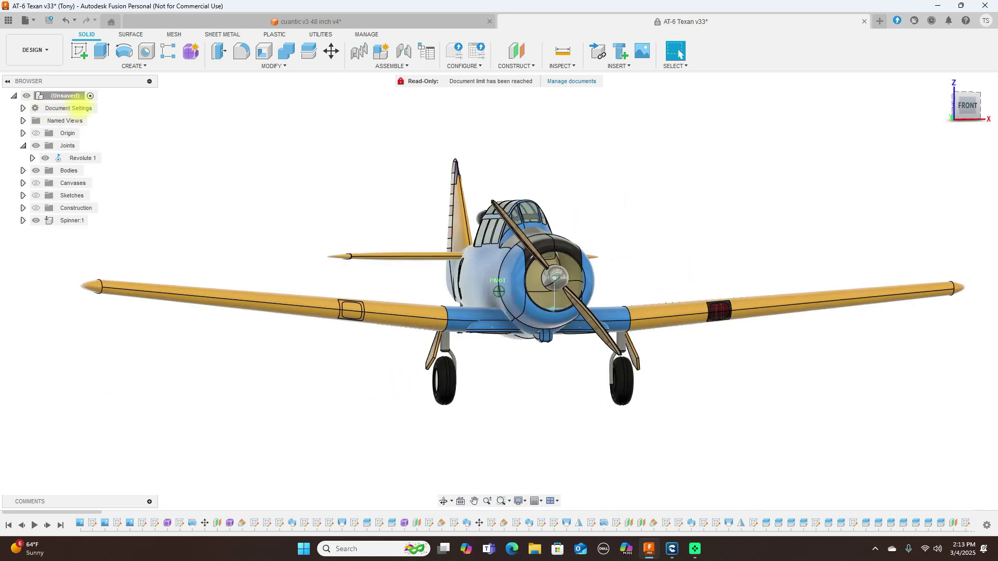
click(974, 106)
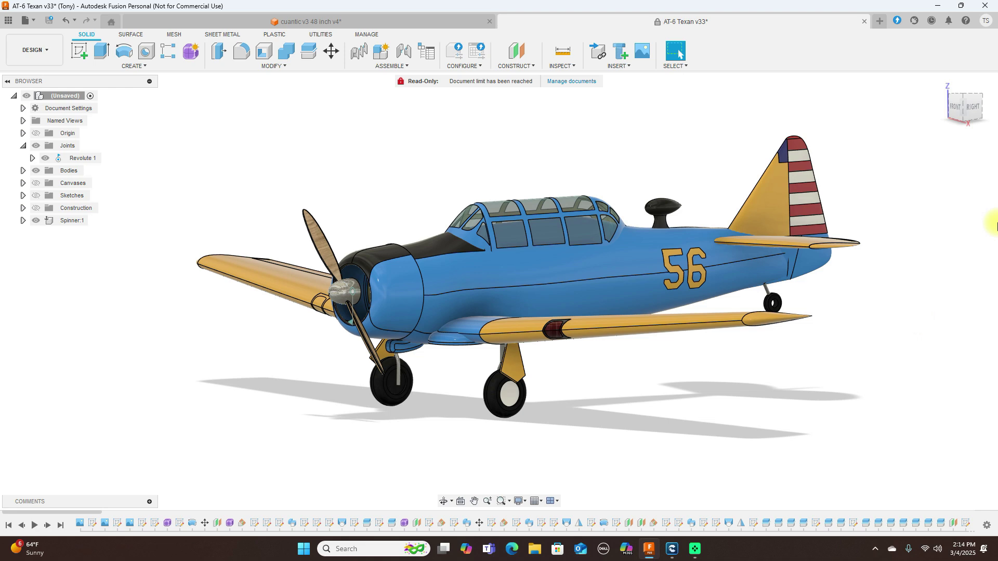
mouse_move(960, 124)
mouse_down()
mouse_move(961, 104)
mouse_move(880, 130)
mouse_move(961, 125)
mouse_up()
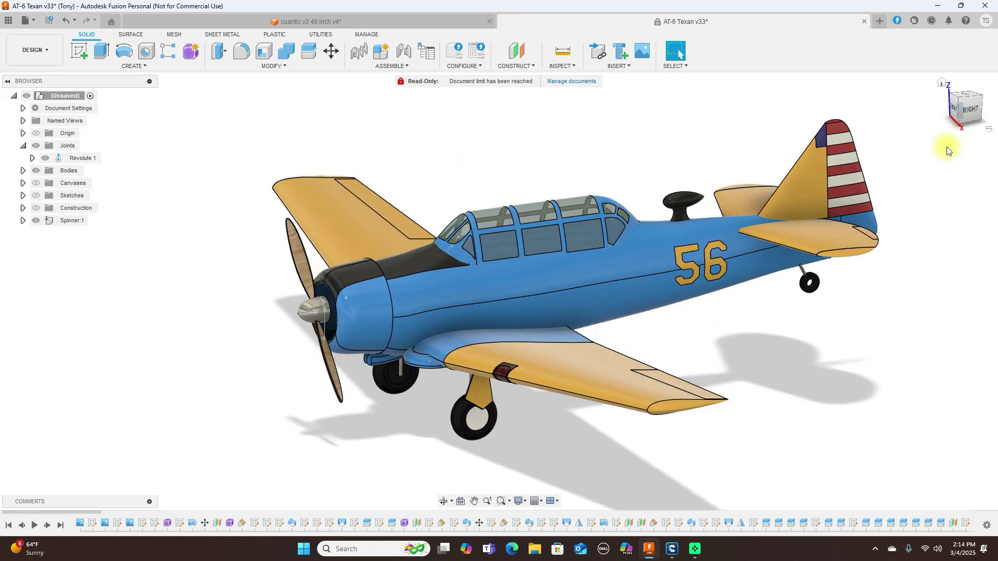